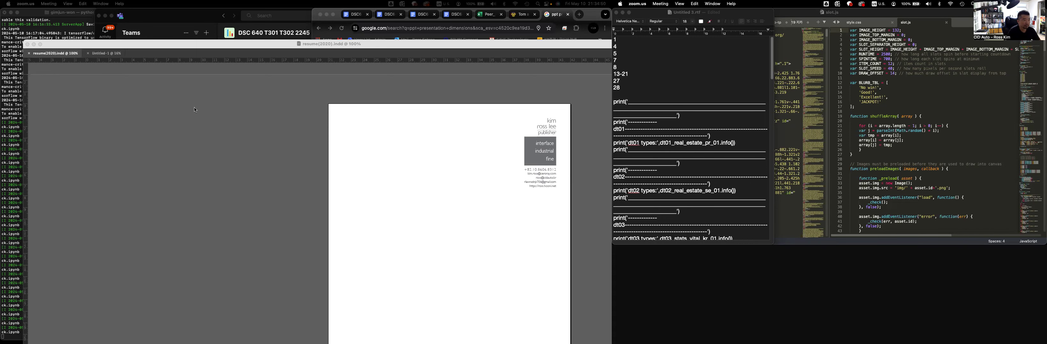
Put the InDesign and Teams windows out of the way and switch to the browser's ppt presentation dimensions results.
click(256, 118)
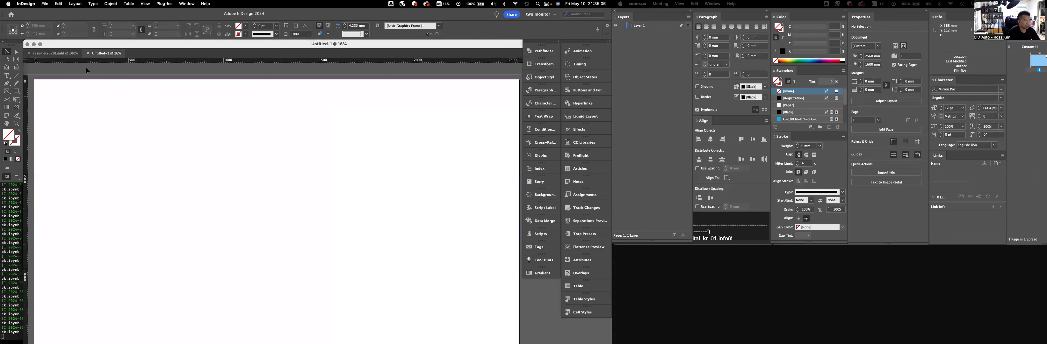
click(35, 46)
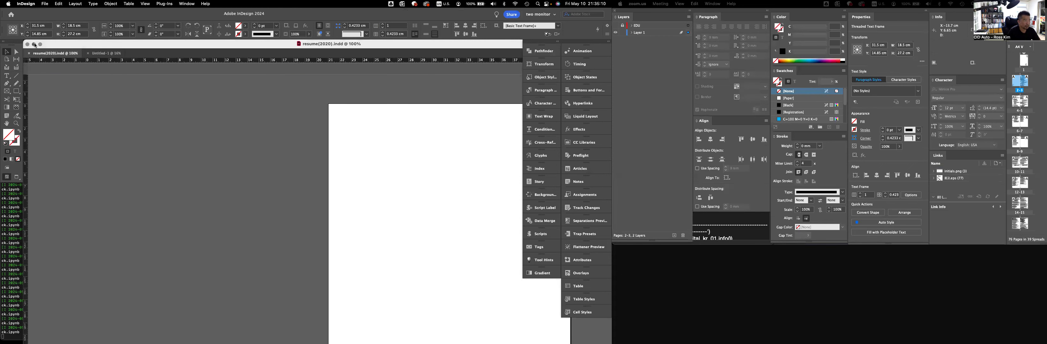
key(super+m)
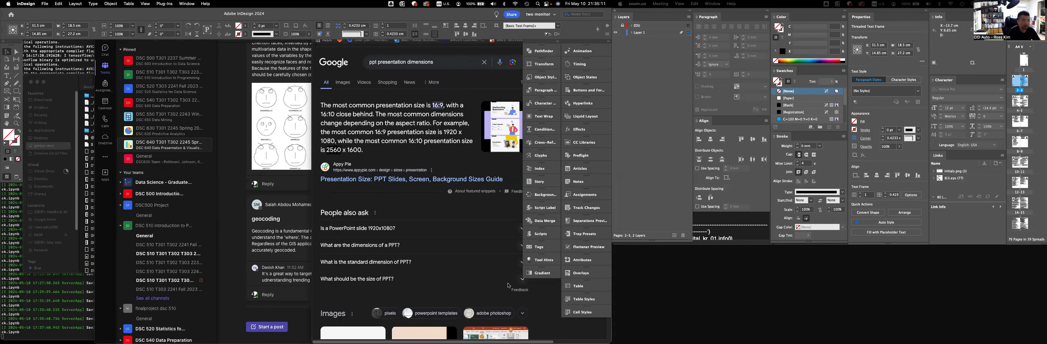
mouse_move(585, 334)
key(super+h)
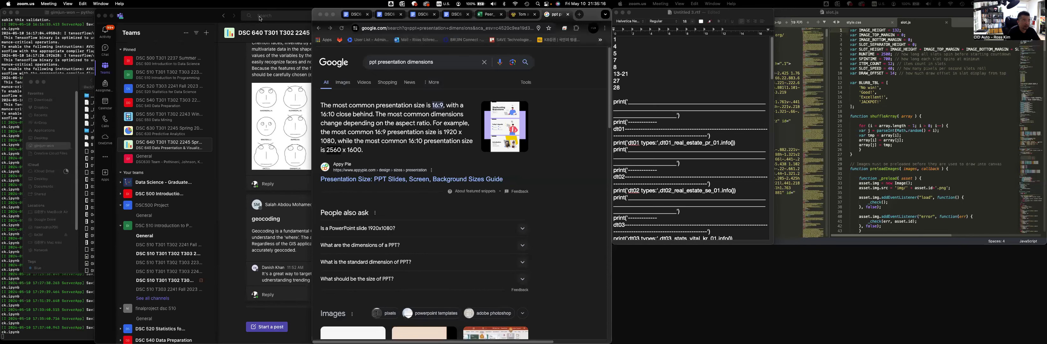
click(111, 16)
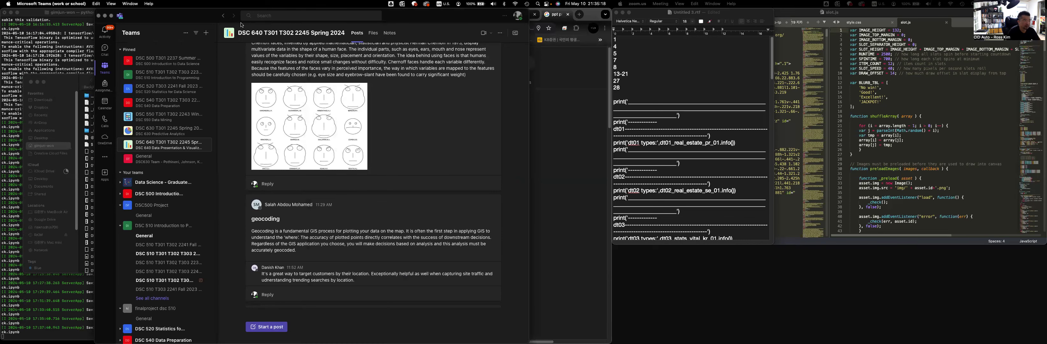
key(super+w)
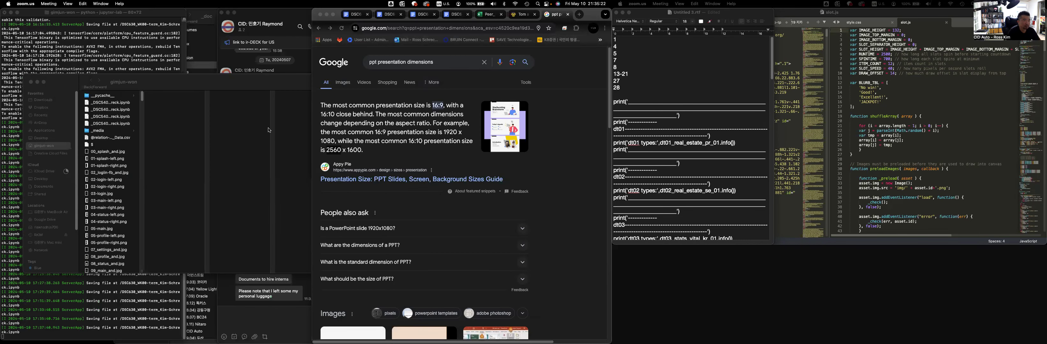
Read the suggested presentation sizes in the search answer, select the 2560 width figure, and switch back to InDesign.
click(549, 159)
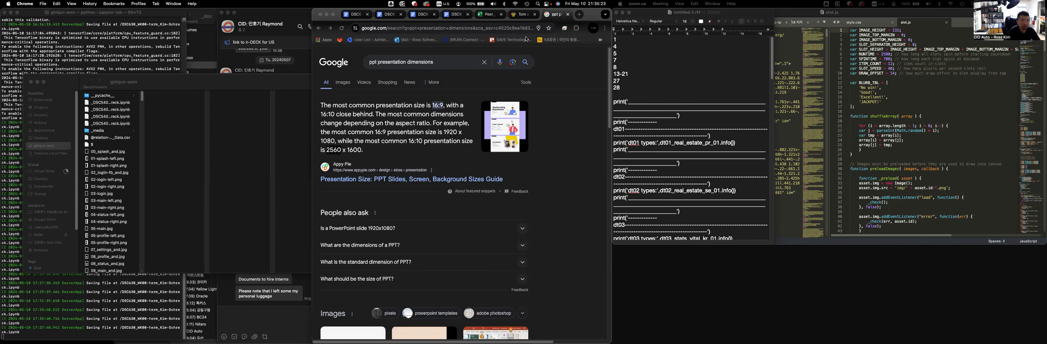
click(447, 121)
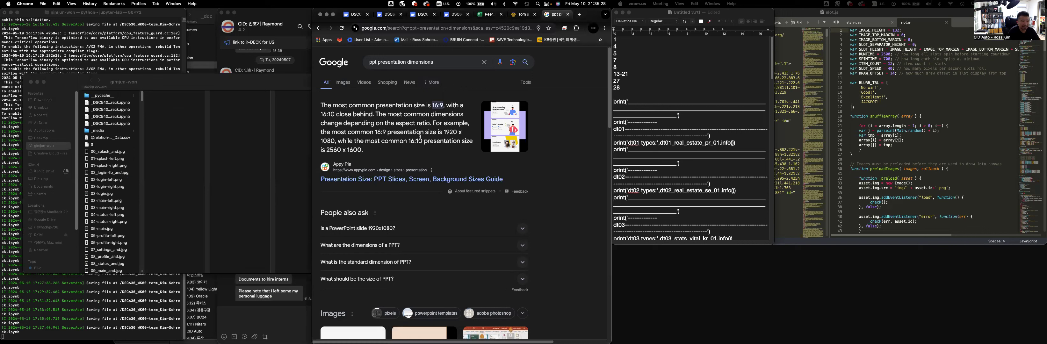
double_click(333, 150)
click(558, 337)
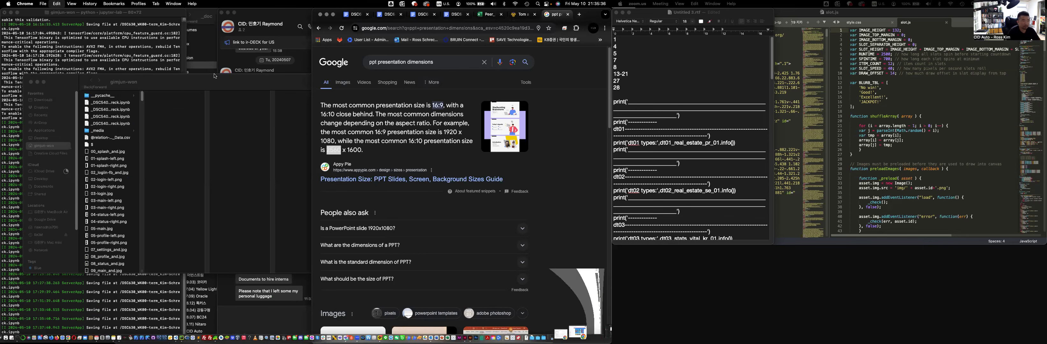
key(super+c)
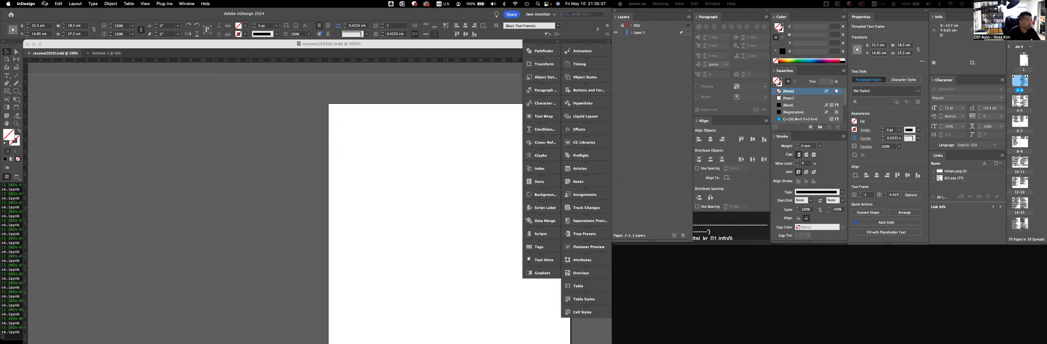
Start a new landscape document 2560 mm wide and 1600 mm high.
click(44, 4)
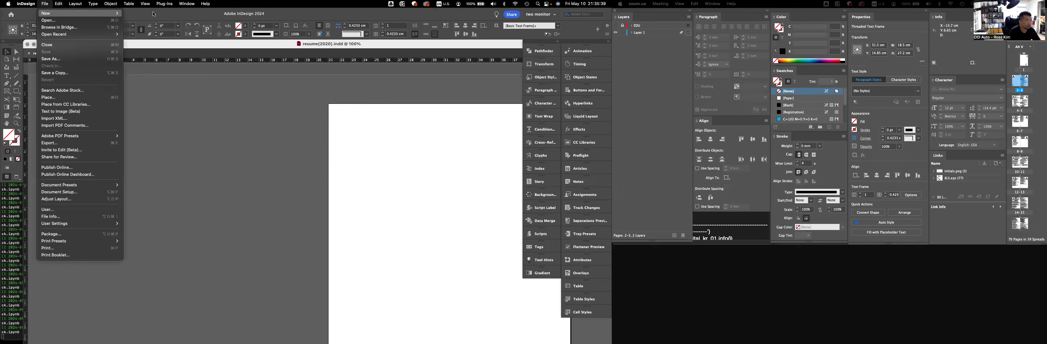
click(278, 174)
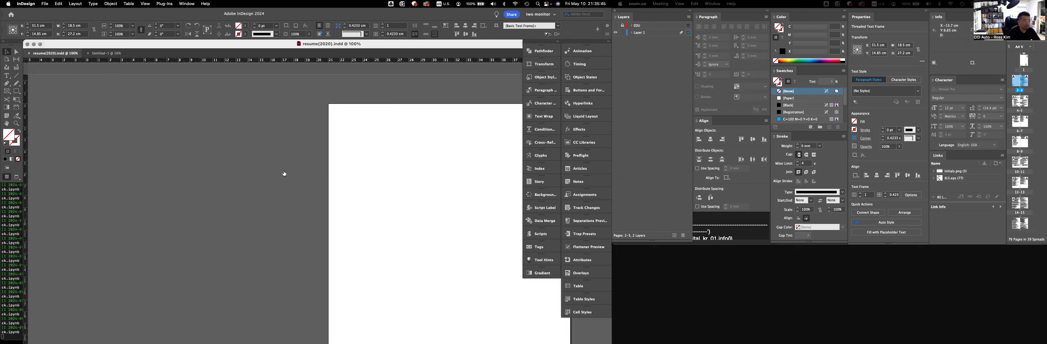
key(super+n)
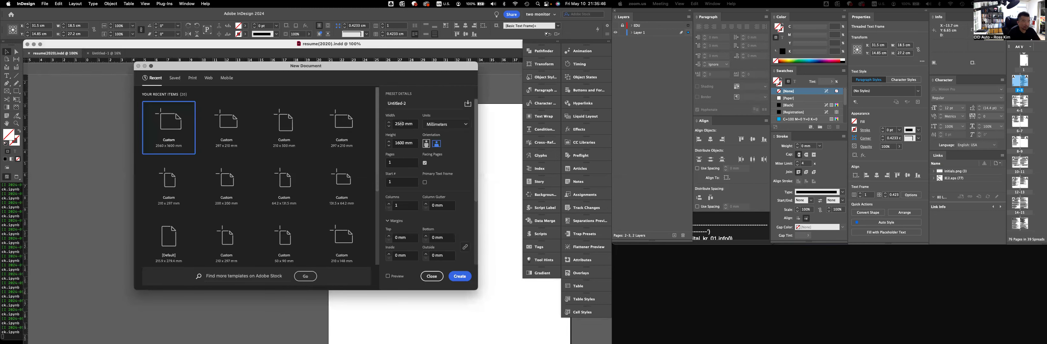
click(400, 124)
click(400, 123)
key(Right)
click(439, 145)
Set the new document's page count to 12.
scroll(442, 216, down, 1)
scroll(428, 158, down, 1)
scroll(422, 163, down, 1)
scroll(423, 162, down, 1)
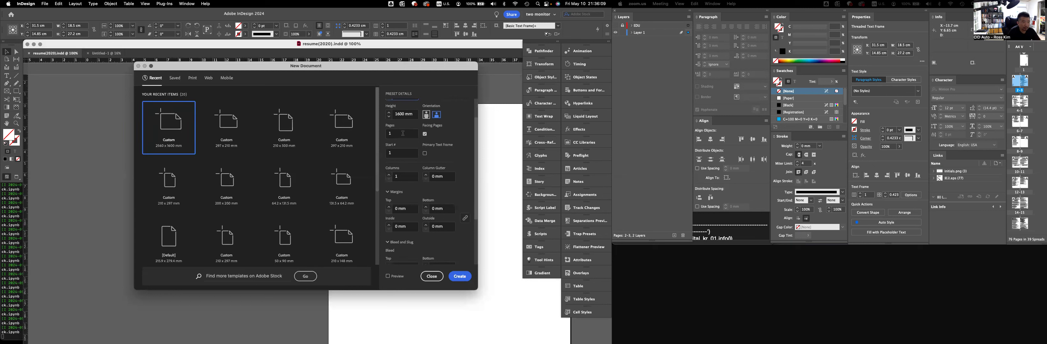
drag(396, 134, 376, 131)
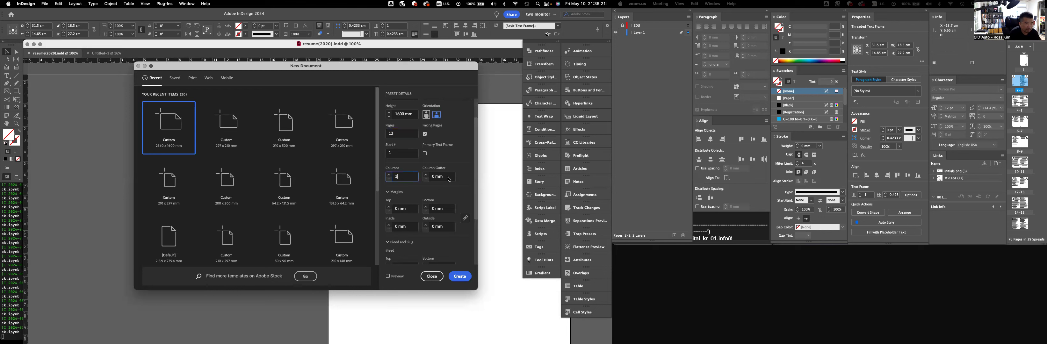
Keep one column, a 0 mm gutter and 0 mm margins, bleed and slug, and create the document.
click(448, 175)
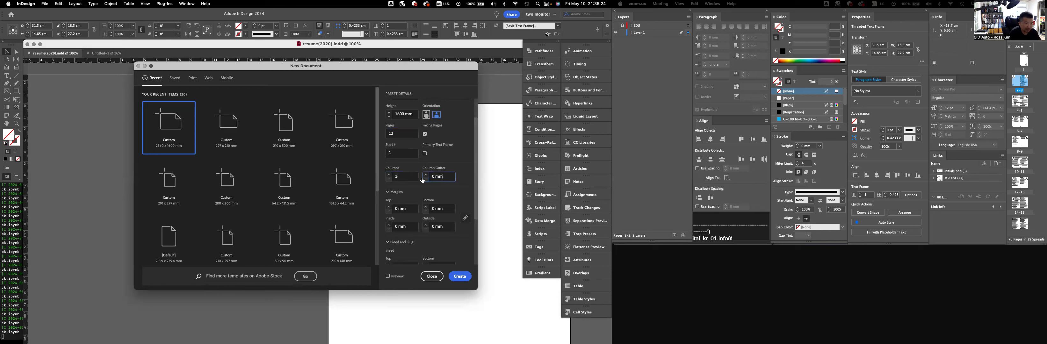
click(404, 175)
click(446, 177)
scroll(445, 195, down, 2)
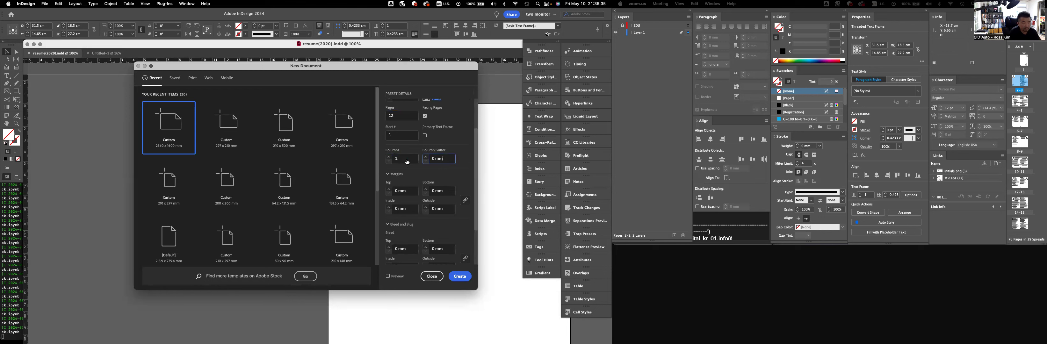
scroll(409, 199, down, 2)
scroll(416, 173, down, 1)
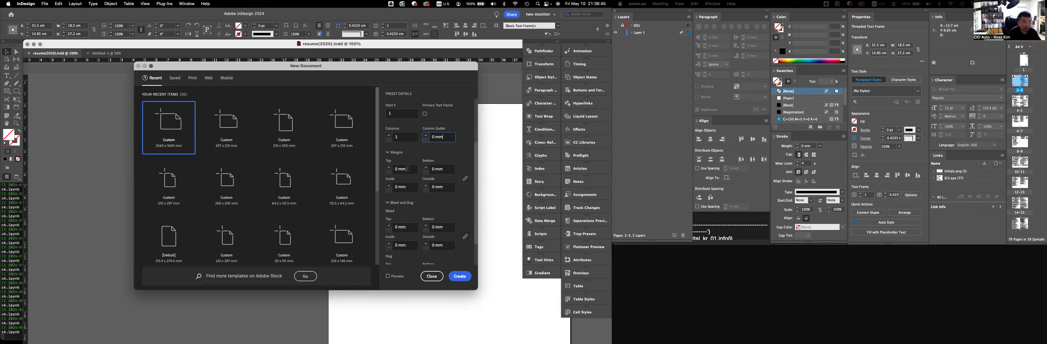
scroll(407, 172, down, 1)
scroll(408, 172, down, 2)
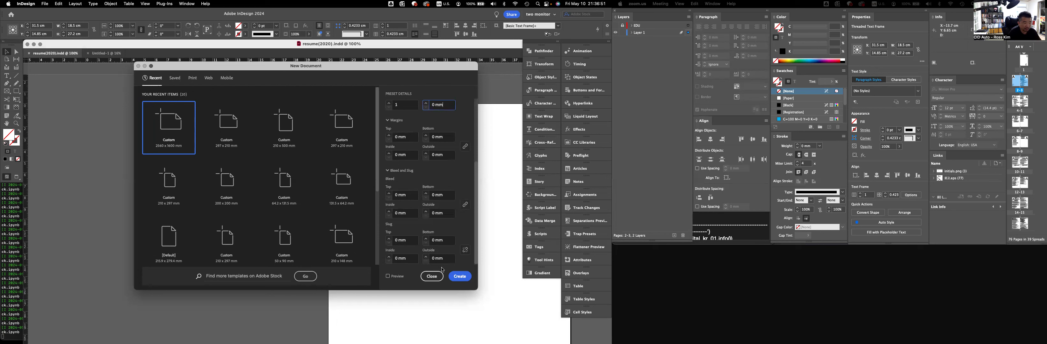
click(463, 278)
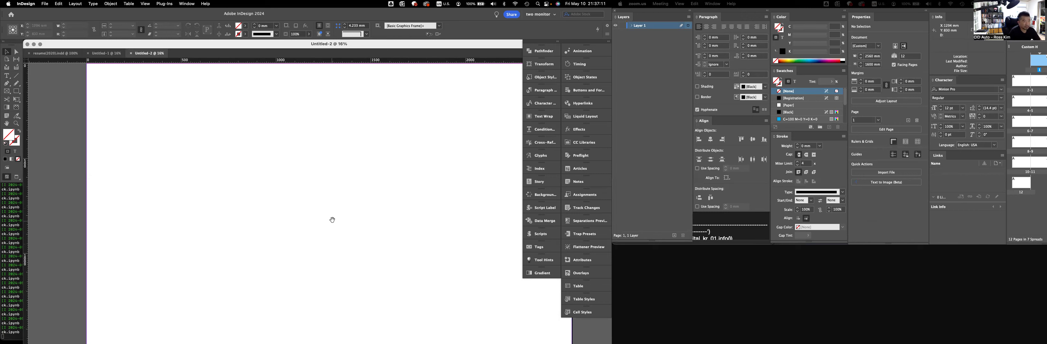
Examine the new document's first page and its spreads through to page 12.
drag(332, 221, 262, 234)
drag(201, 208, 251, 151)
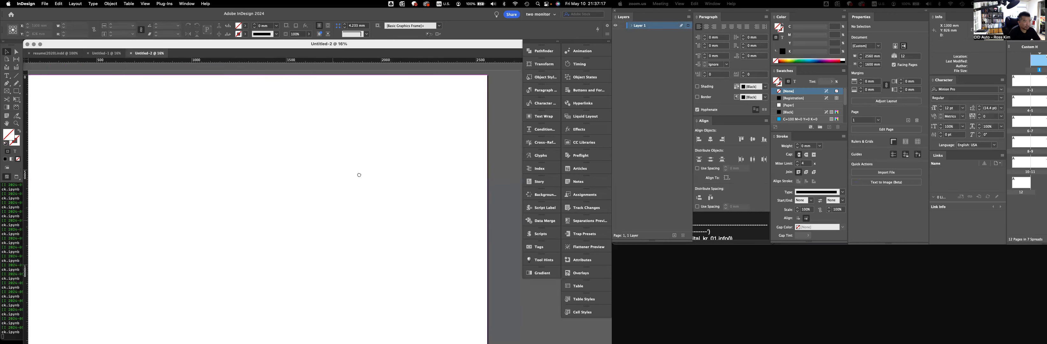
drag(358, 174, 367, 230)
drag(302, 259, 279, 253)
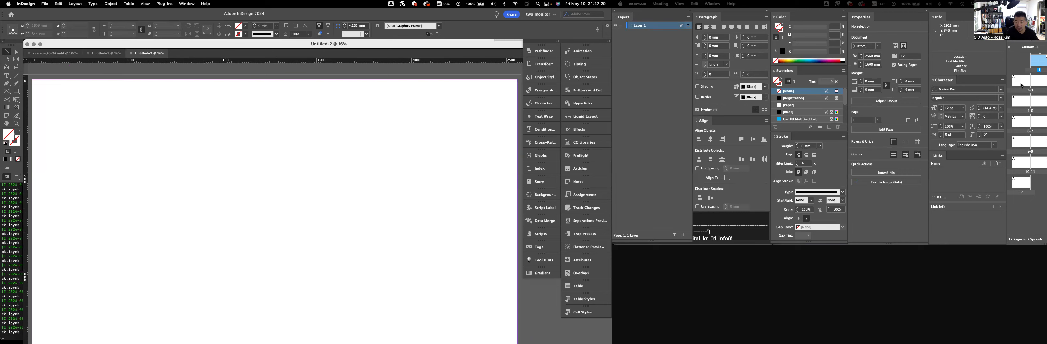
click(1037, 83)
click(1036, 103)
key(Down)
click(1030, 192)
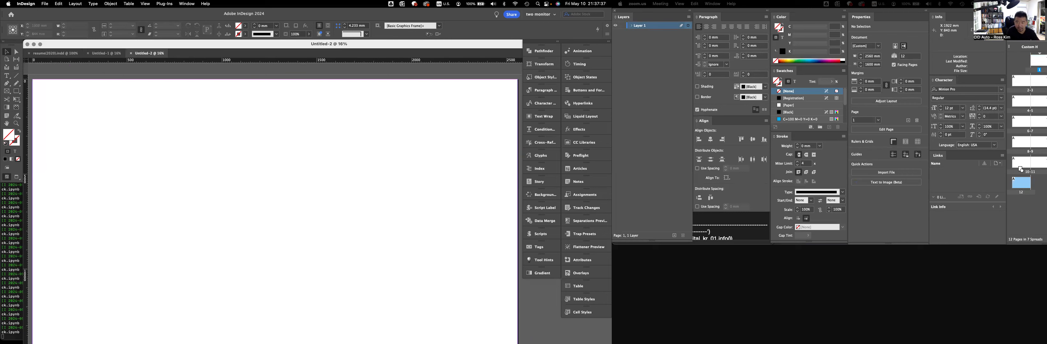
mouse_move(1024, 178)
mouse_down()
mouse_move(1029, 63)
mouse_move(1031, 78)
mouse_move(1014, 83)
mouse_move(1030, 185)
mouse_up()
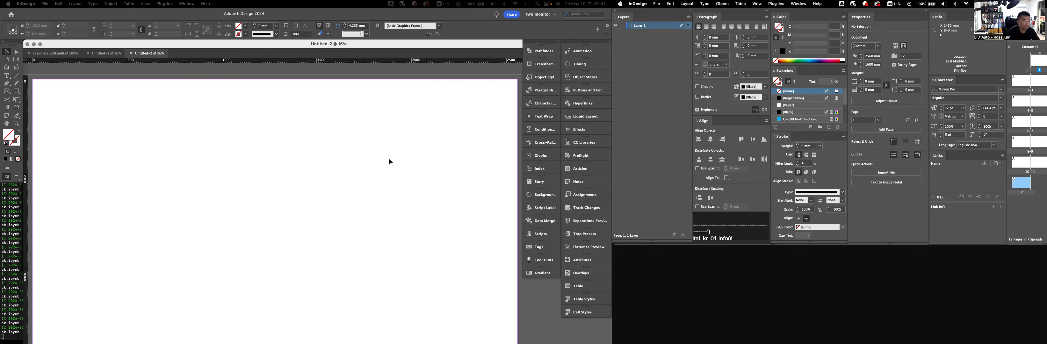
click(211, 175)
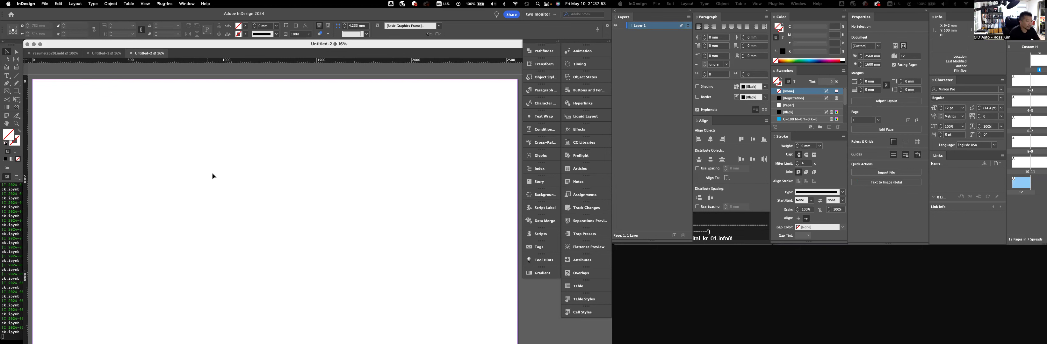
scroll(213, 176, down, 5)
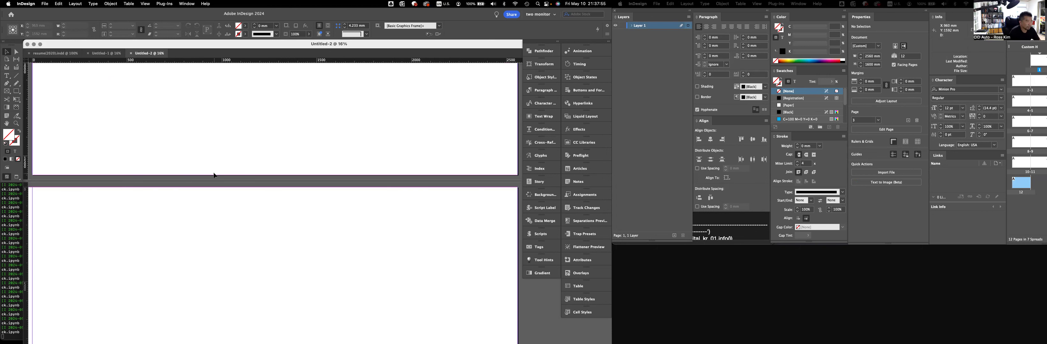
scroll(214, 176, up, 4)
scroll(214, 176, up, 1)
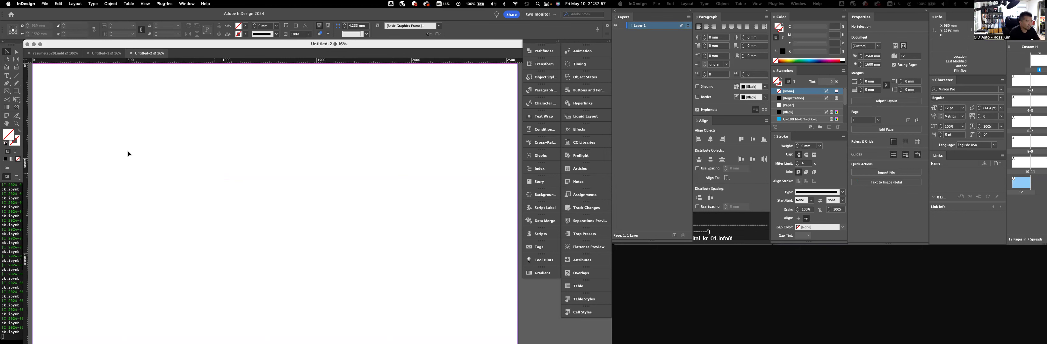
scroll(129, 153, up, 1)
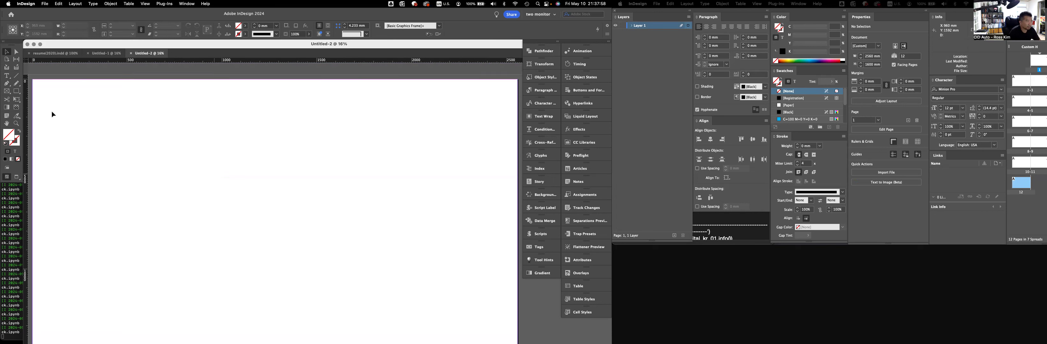
Draw a wide text frame near the top of the first page and paste the copied text into it.
click(8, 76)
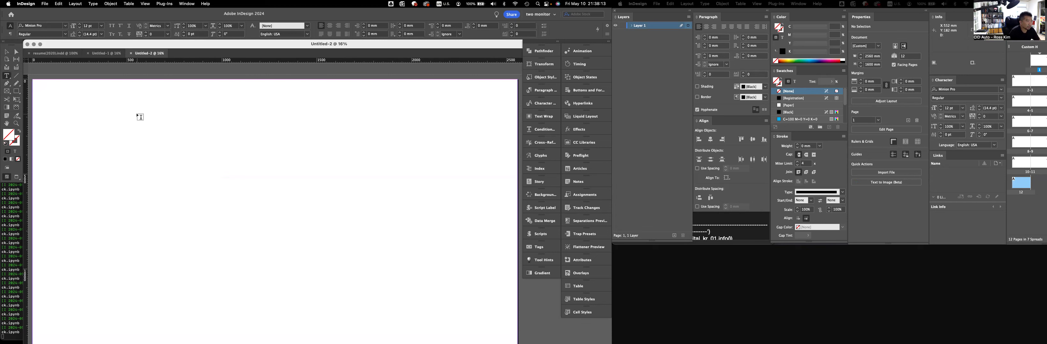
key(v)
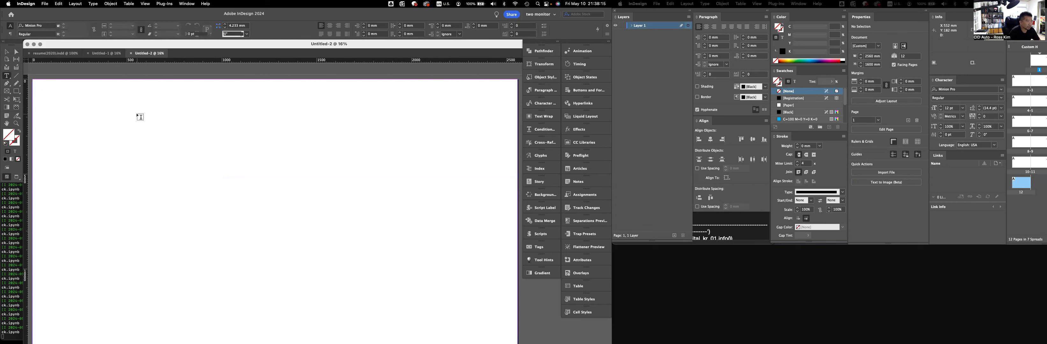
click(138, 115)
click(139, 115)
click(139, 115)
click(138, 115)
click(292, 170)
drag(292, 171, 417, 183)
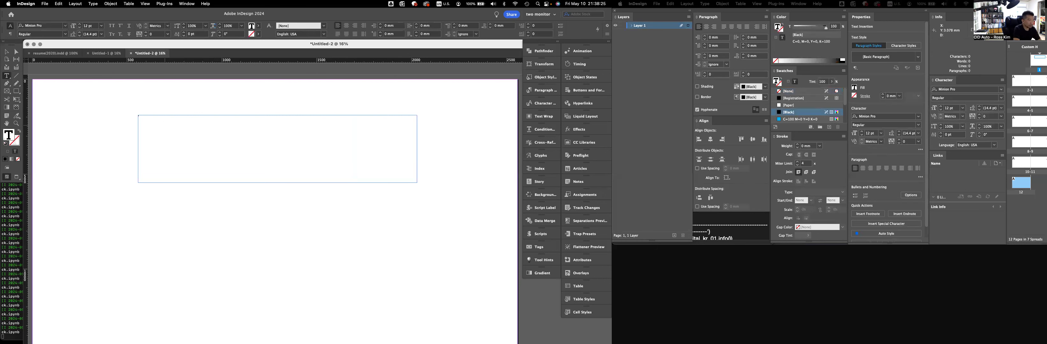
key(super+v)
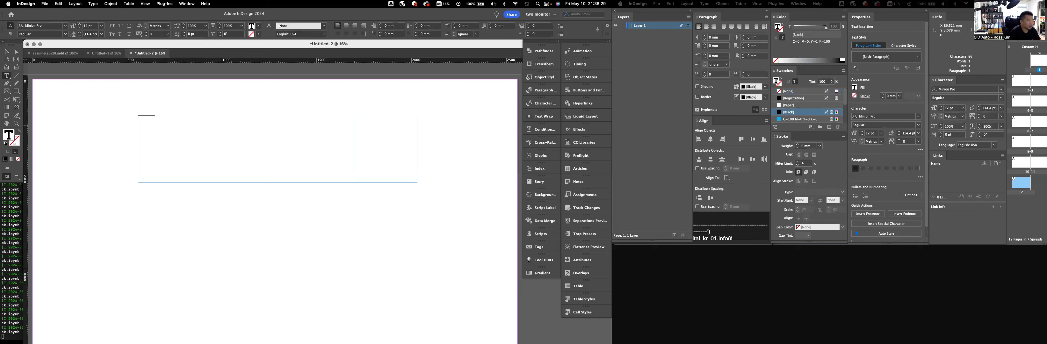
Set all the text in the frame to 72 pt Helvetica Neue.
click(163, 116)
key(super+a)
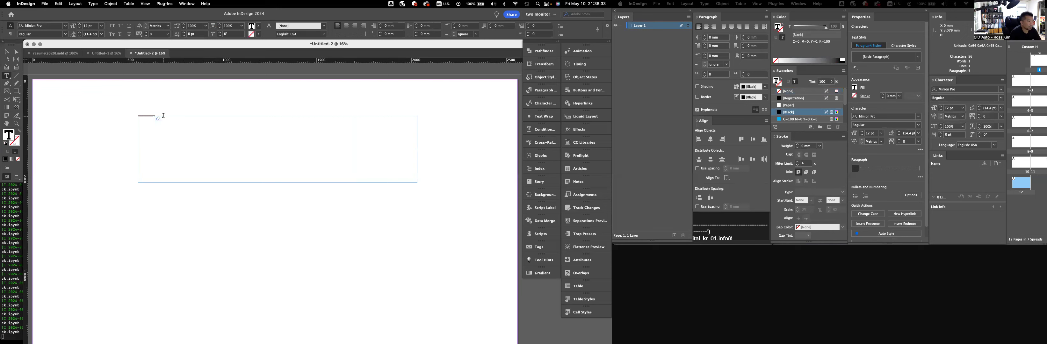
click(195, 116)
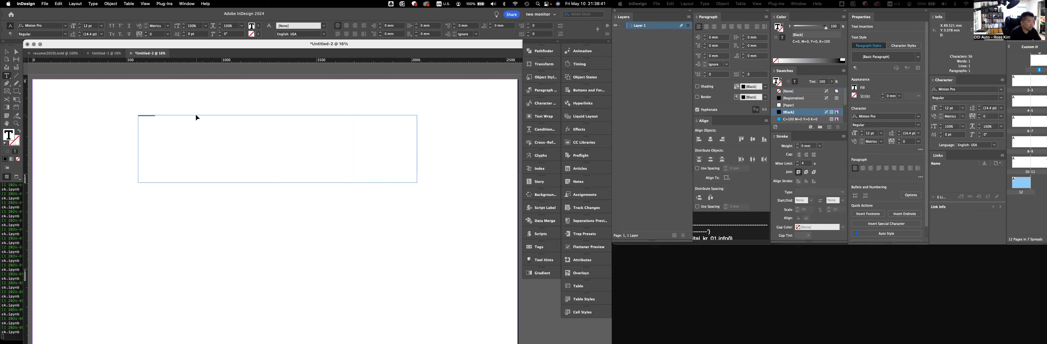
key(super+a)
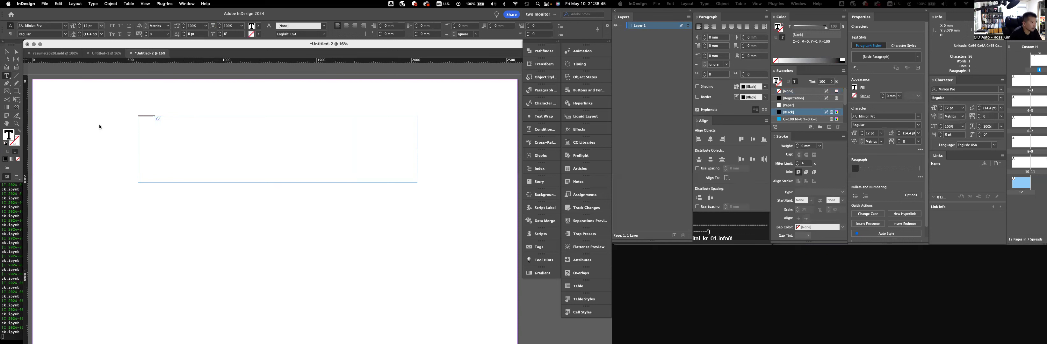
click(102, 25)
click(93, 109)
click(102, 26)
click(94, 121)
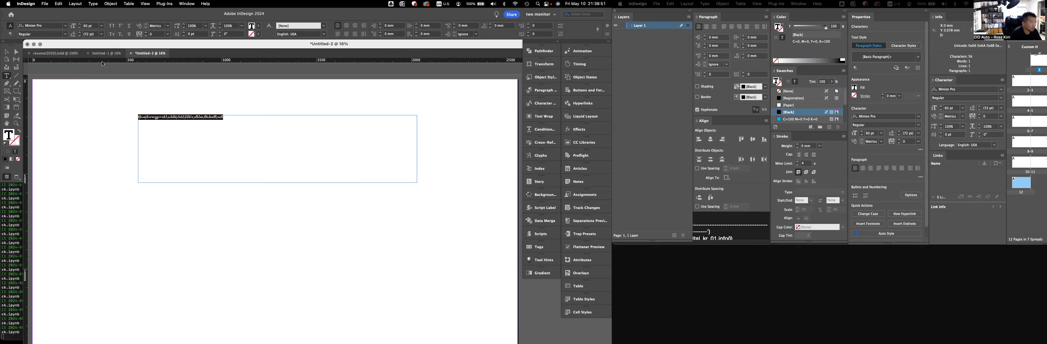
click(101, 26)
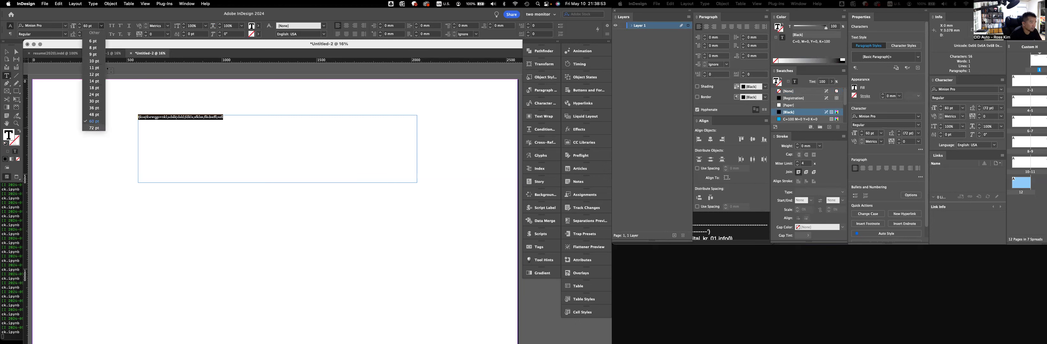
click(94, 127)
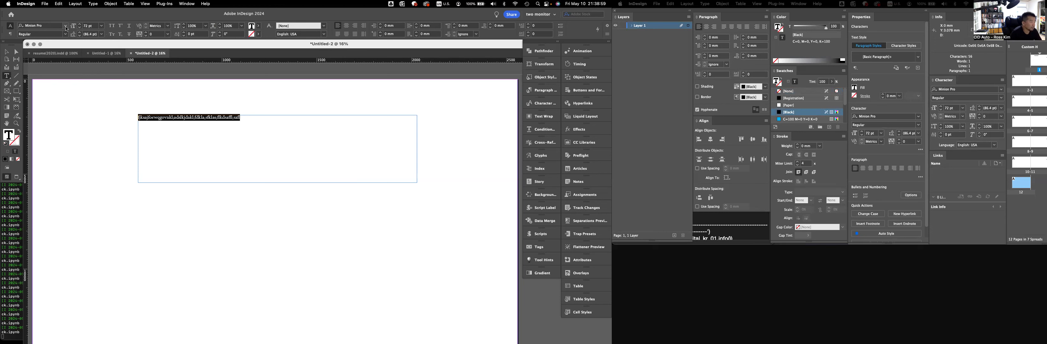
click(66, 26)
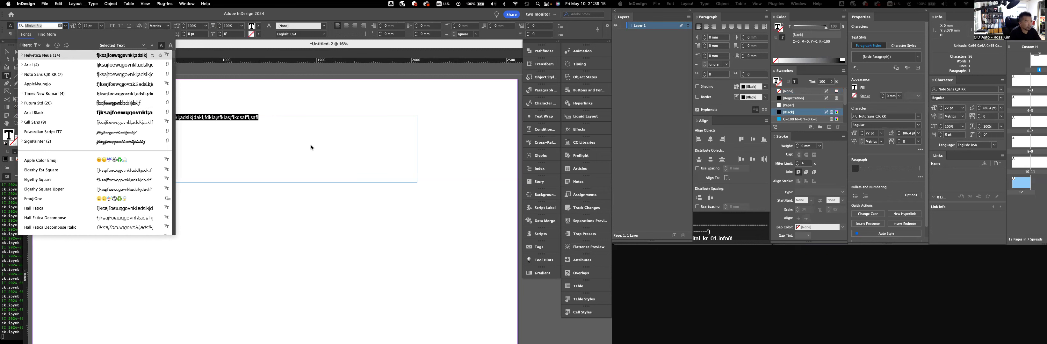
key(Return)
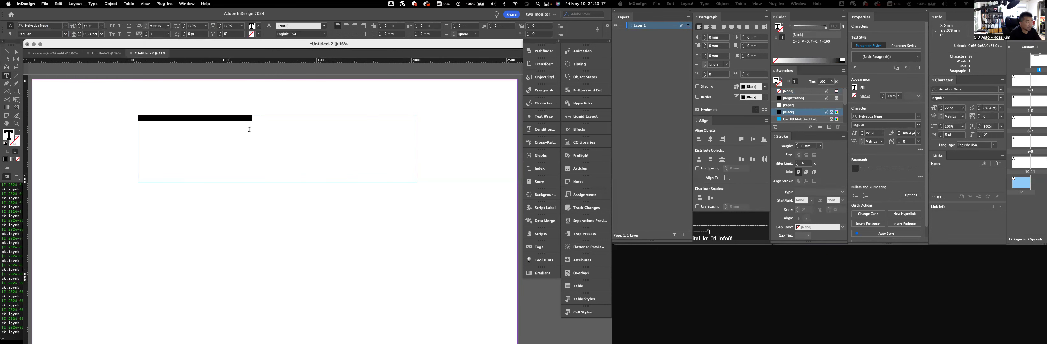
Replace the placeholder text in the frame with "Title".
double_click(218, 117)
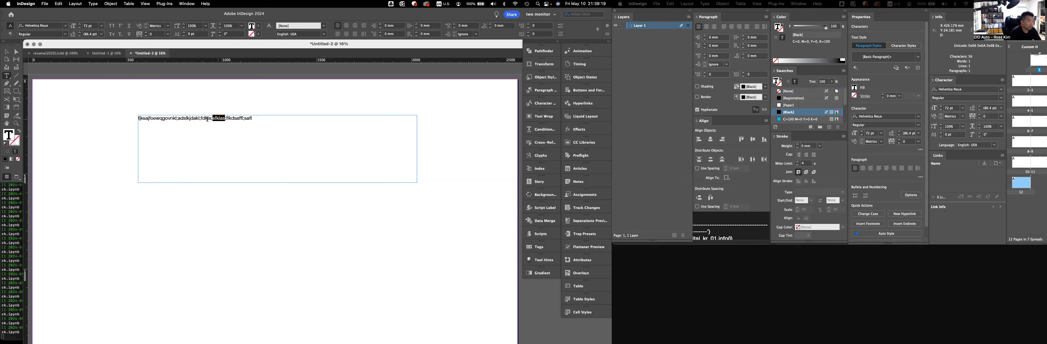
triple_click(207, 118)
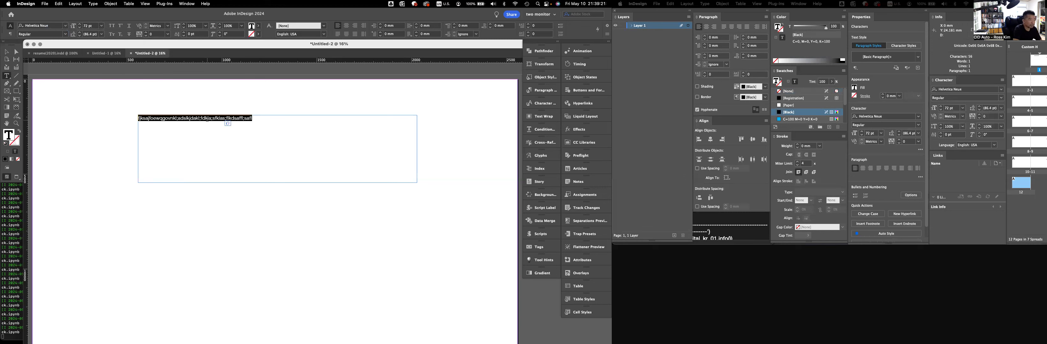
text(Title)
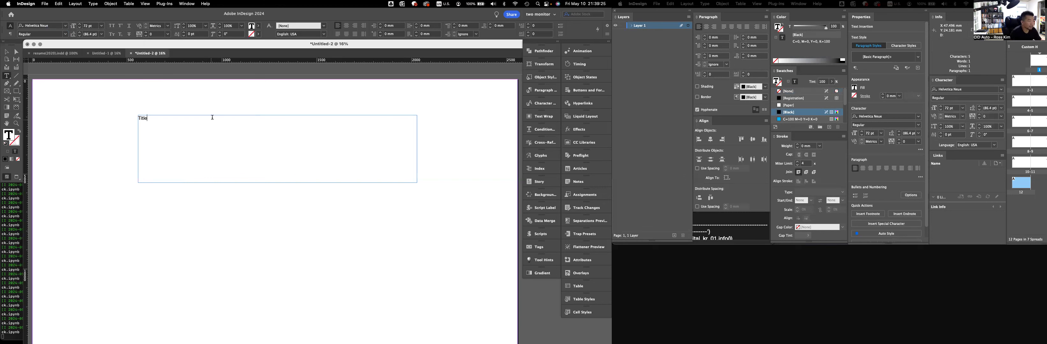
key(super+a)
key(Escape)
Stretch the title text frame sideways to both page edges, 2560 mm wide.
click(6, 52)
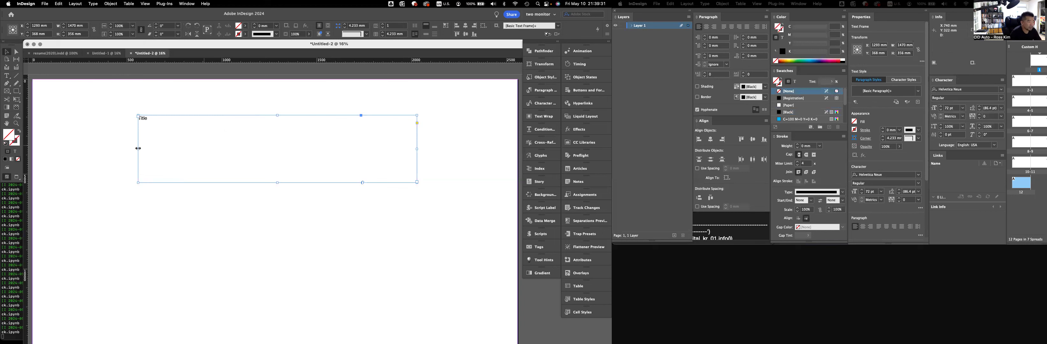
drag(138, 148, 32, 148)
drag(417, 147, 508, 147)
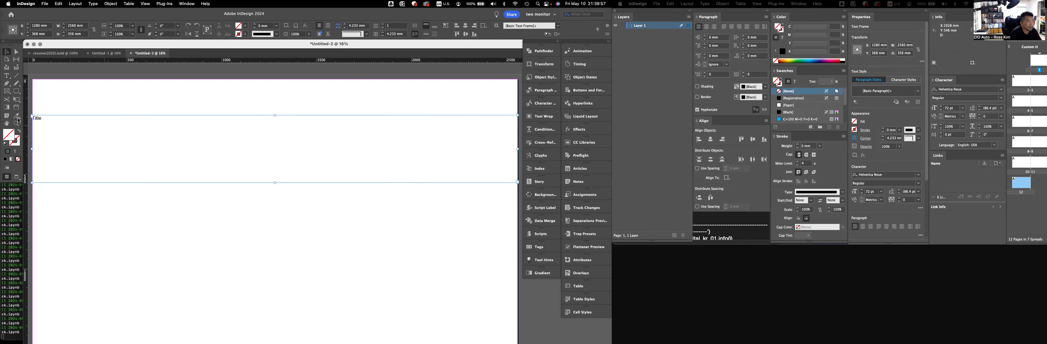
Try aligning the Title text vertically to the bottom and the centre of its frame.
double_click(37, 118)
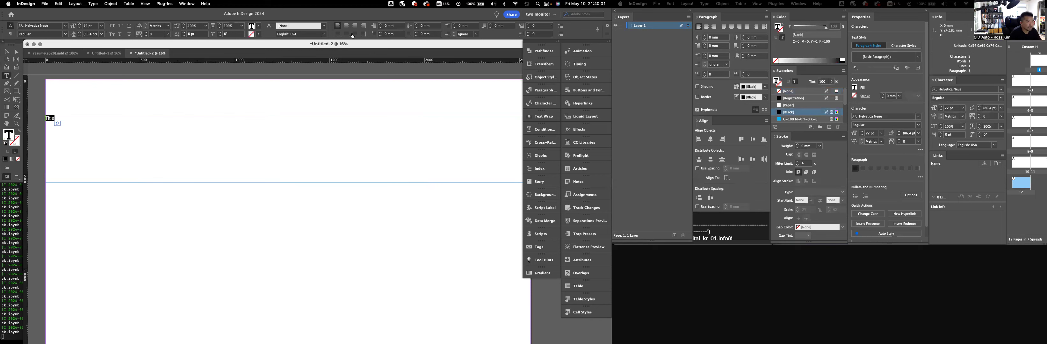
click(66, 119)
click(7, 52)
click(249, 152)
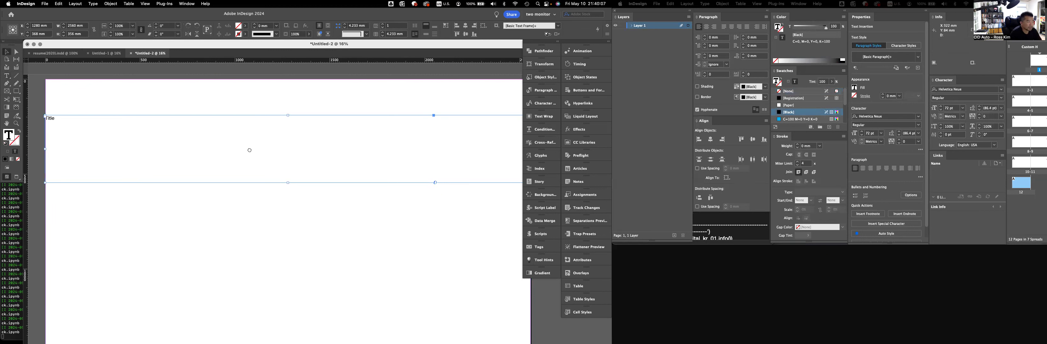
scroll(238, 158, right, 2)
drag(238, 158, 244, 158)
key(shift+super+a)
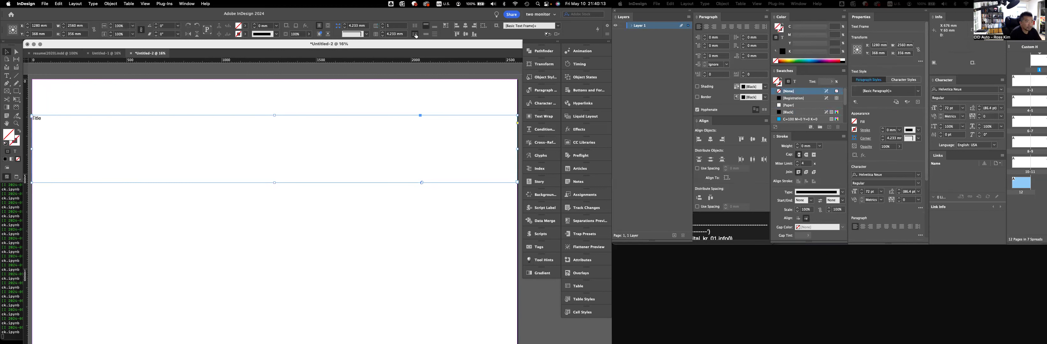
click(436, 27)
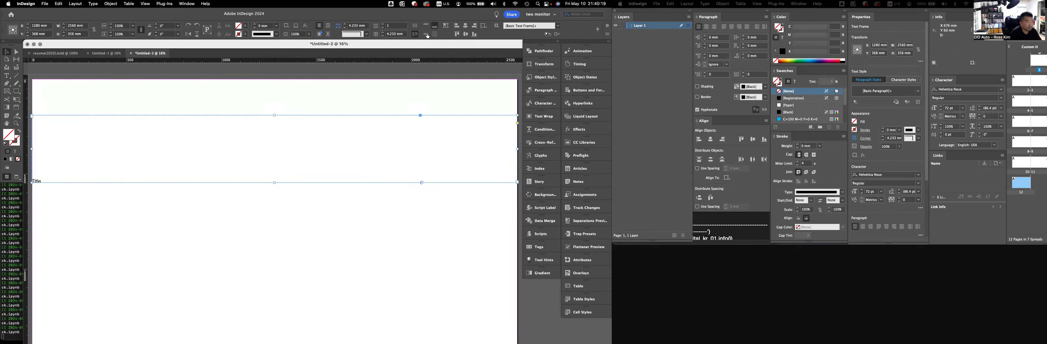
click(427, 36)
click(427, 26)
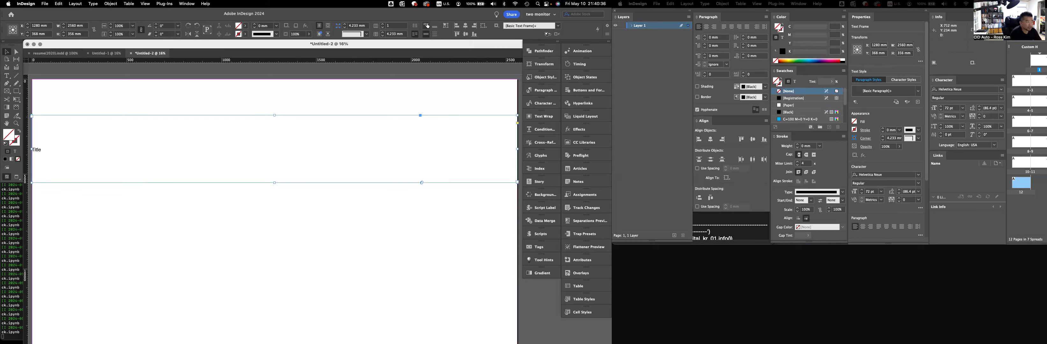
Centre the Title text horizontally within its frame.
double_click(90, 128)
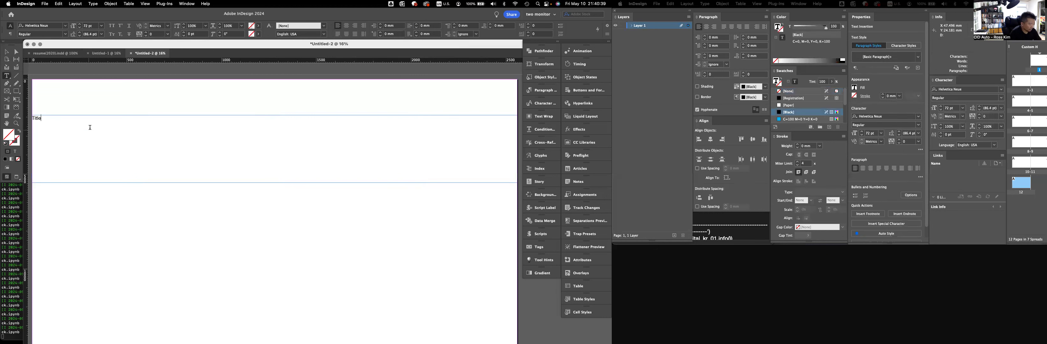
key(super+a)
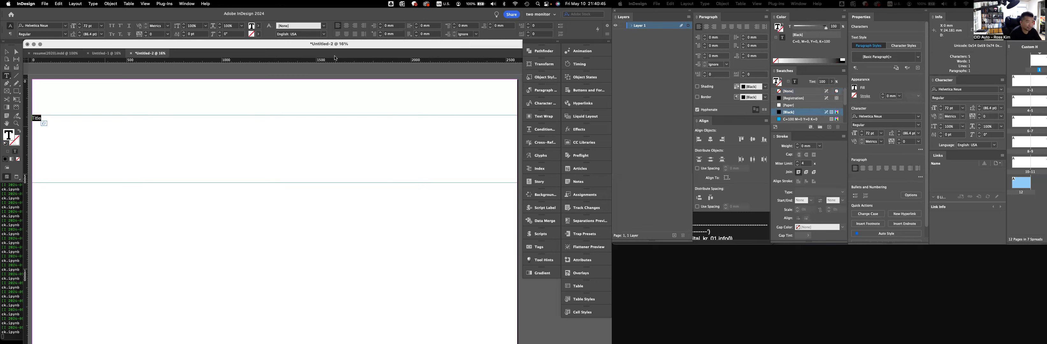
click(347, 27)
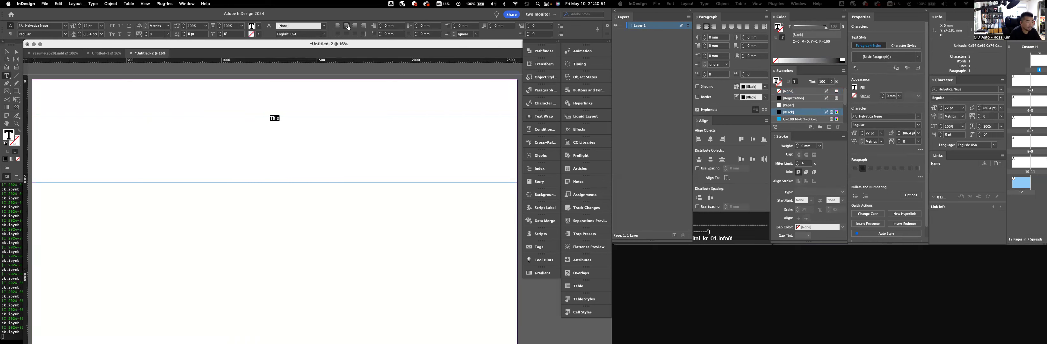
Shrink the title frame to about 38 mm high and move it up against the page's top edge.
click(9, 53)
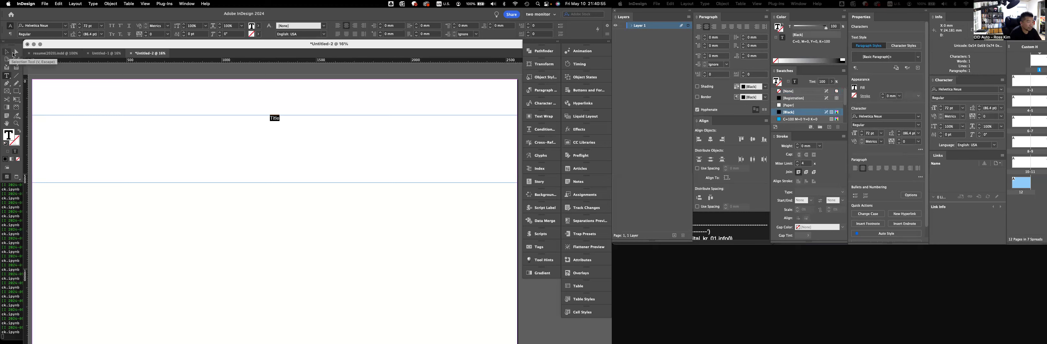
click(289, 142)
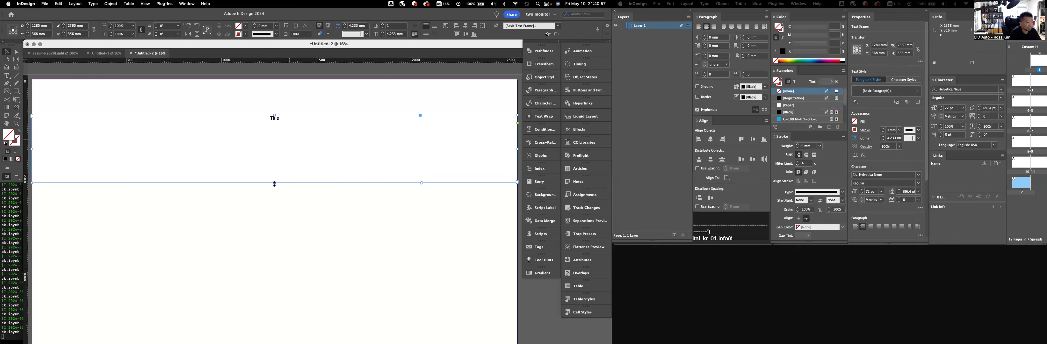
drag(275, 183, 281, 122)
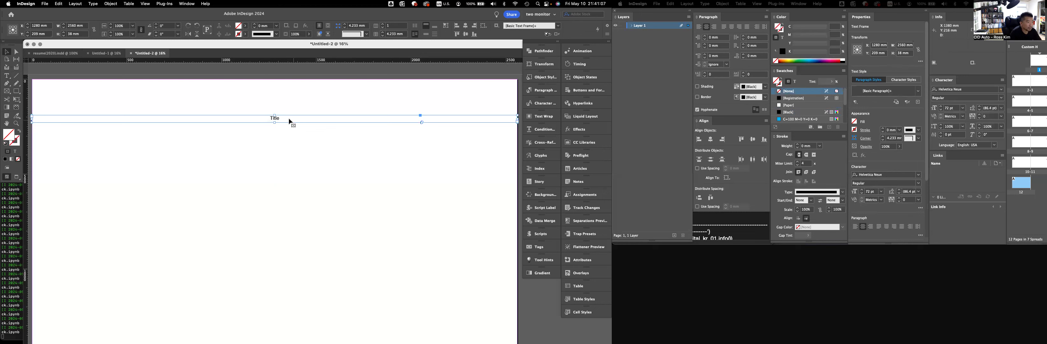
drag(289, 119, 275, 87)
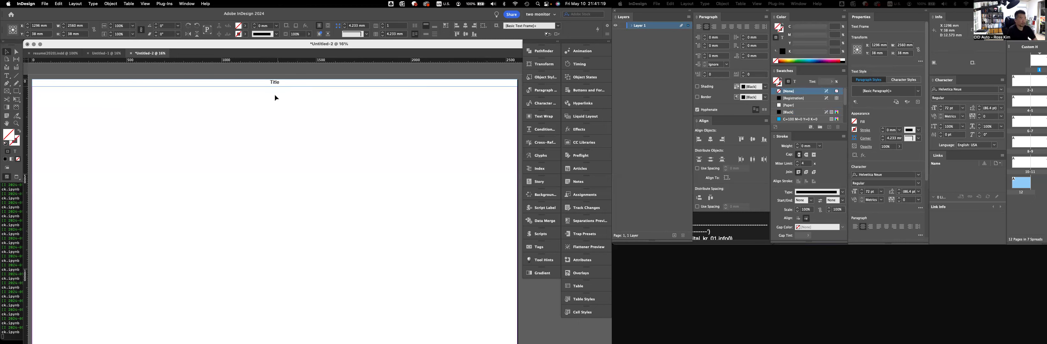
Extend the title frame downward to a height of about 166 mm and keep the frame selected.
click(274, 86)
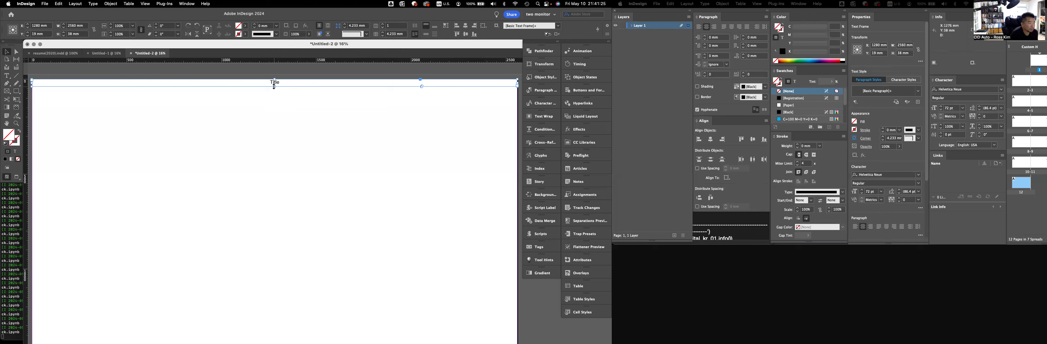
drag(274, 86, 276, 111)
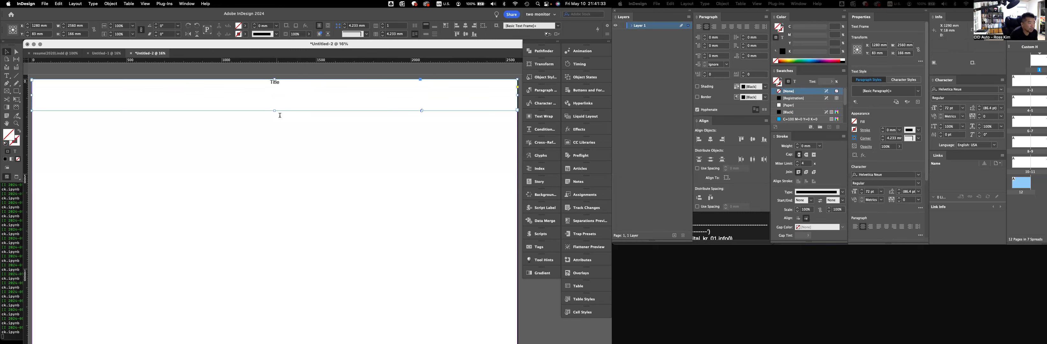
double_click(276, 90)
key(super+a)
click(5, 54)
click(243, 99)
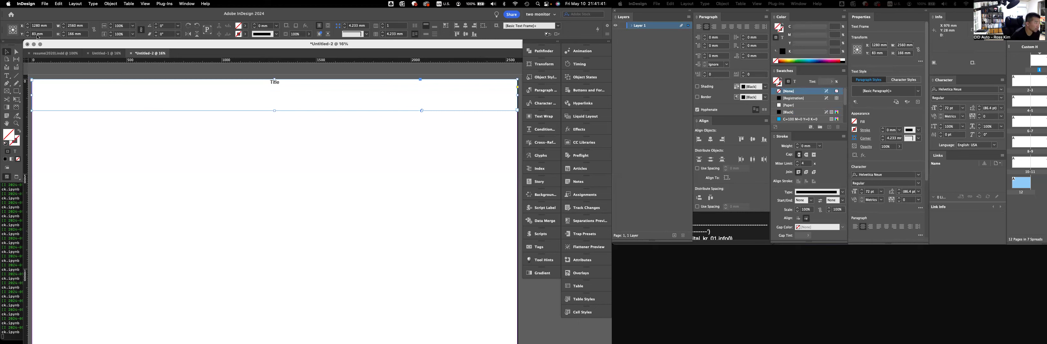
Try setting the title frame's height to 200 mm from its centre reference point, and undo the change.
double_click(72, 34)
text(200)
key(Return)
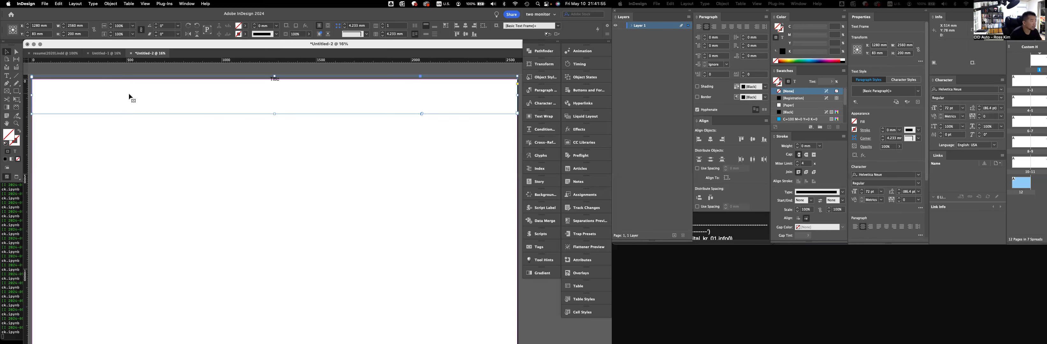
key(super+z)
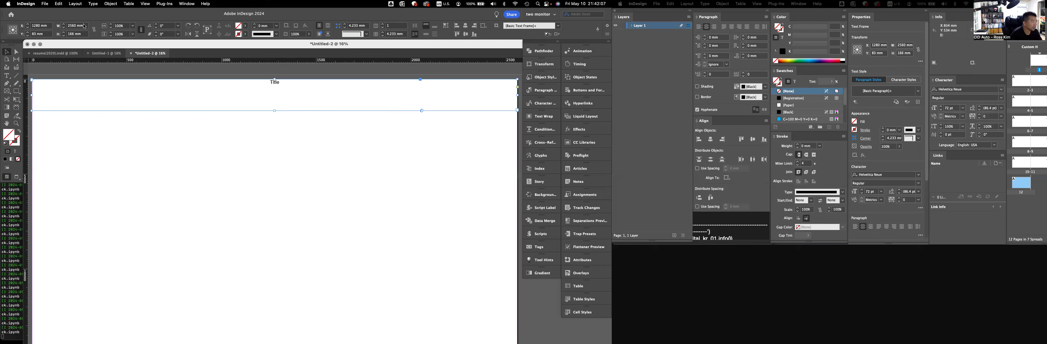
Set the title frame's reference point to its top-left corner and its height to 200 mm.
click(10, 27)
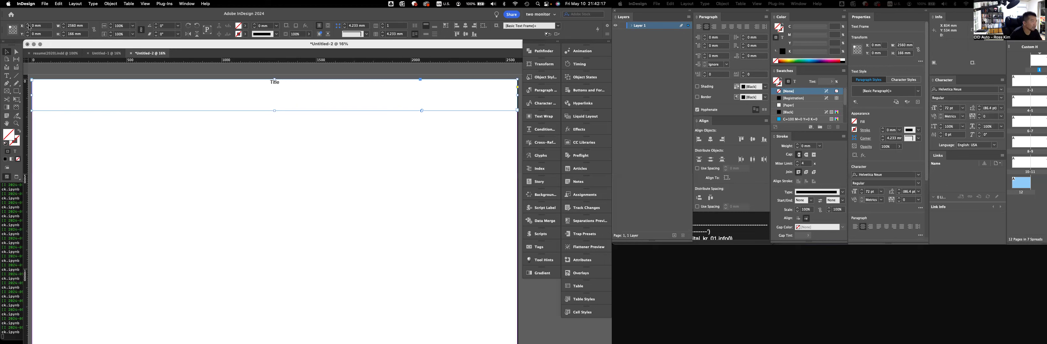
click(13, 30)
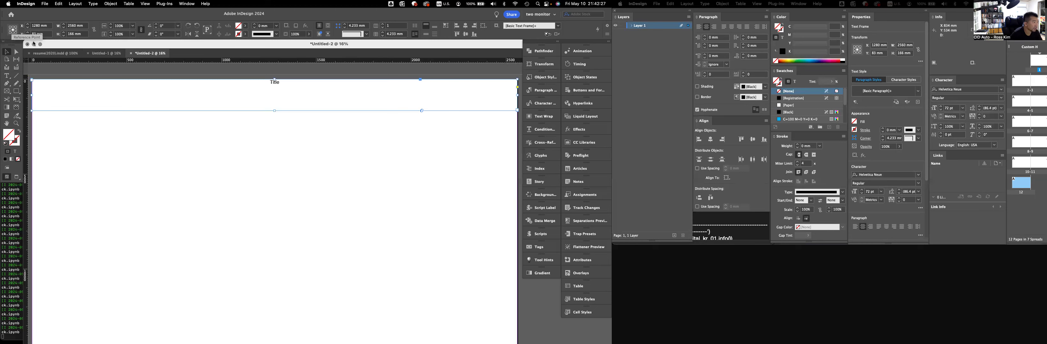
click(32, 80)
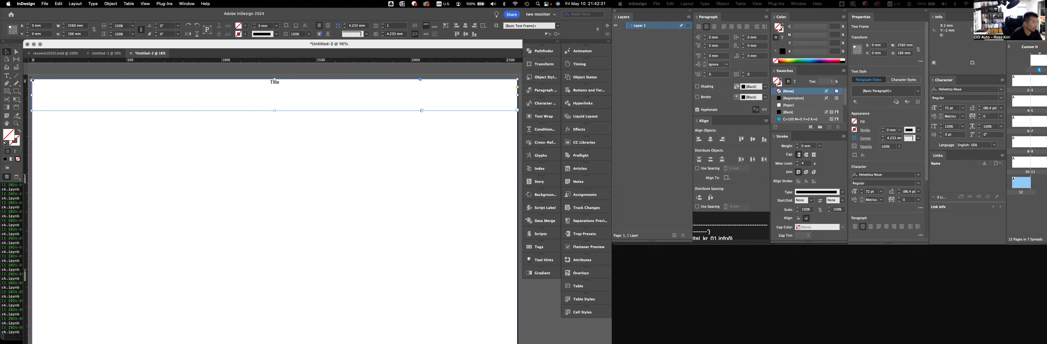
click(70, 34)
text(20)
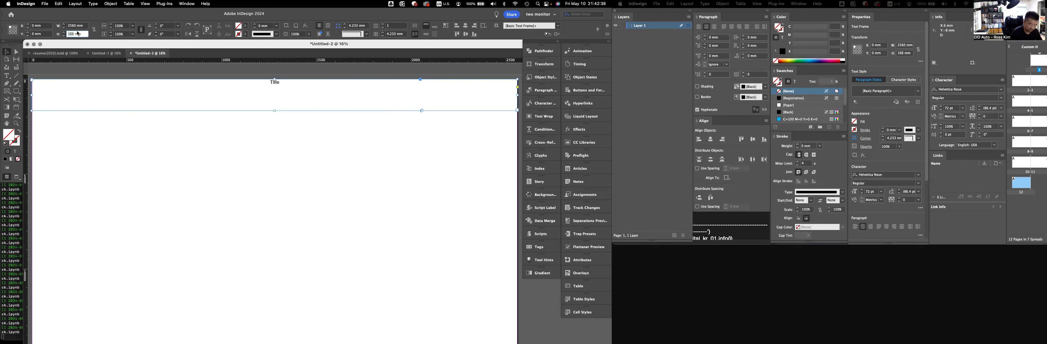
text(0)
key(Return)
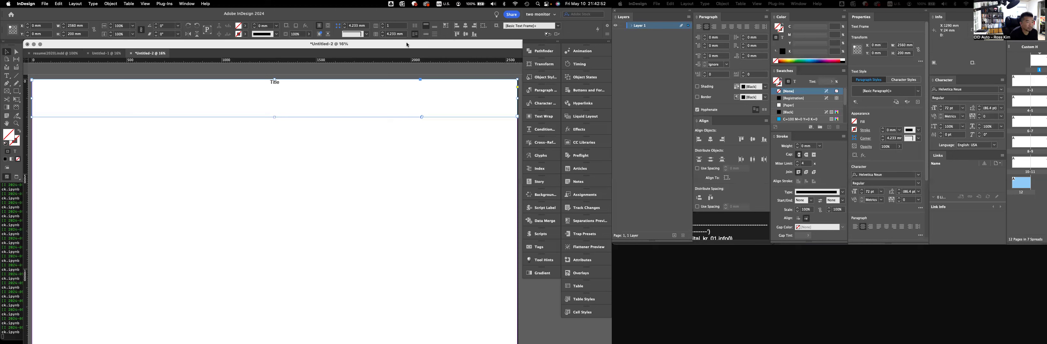
Centre the title text vertically in its frame and set its font size to 250 pt.
click(426, 35)
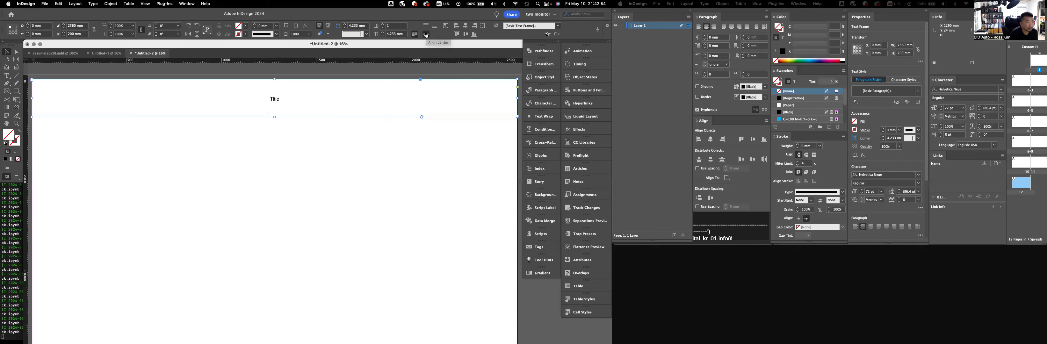
double_click(294, 94)
drag(270, 100, 297, 97)
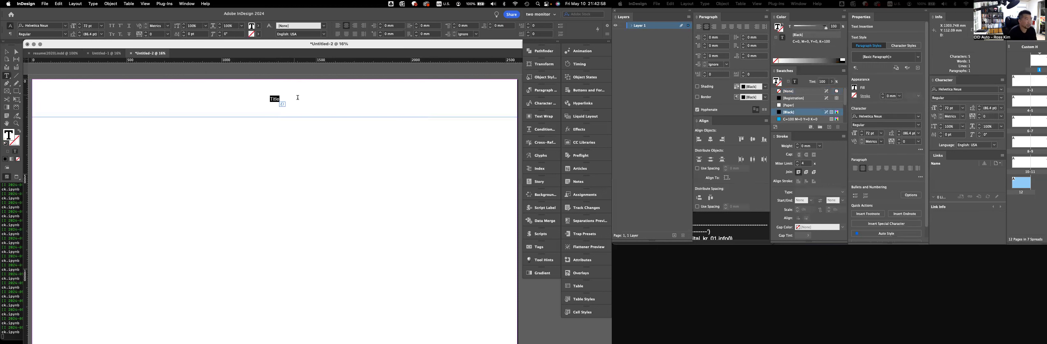
double_click(87, 28)
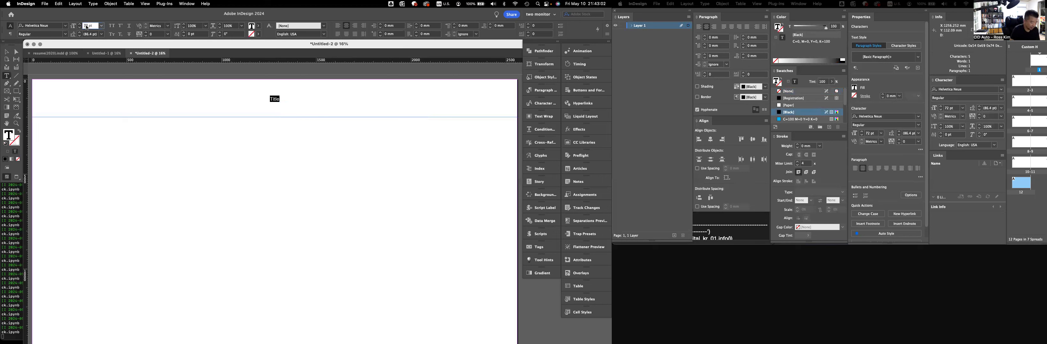
text(250)
key(Return)
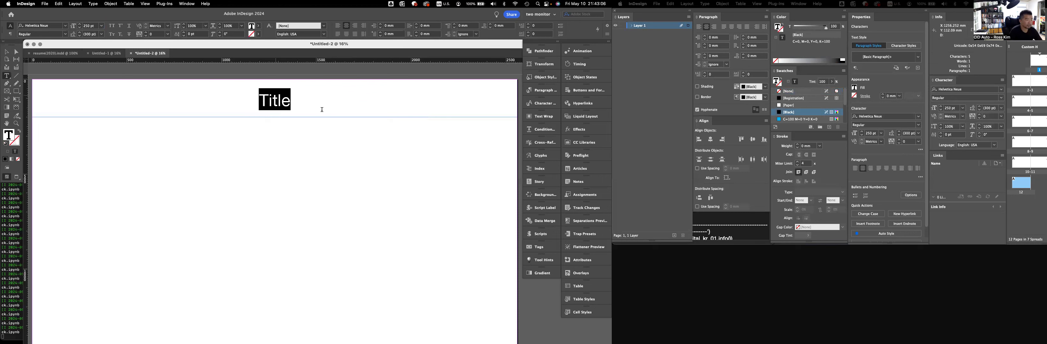
click(287, 102)
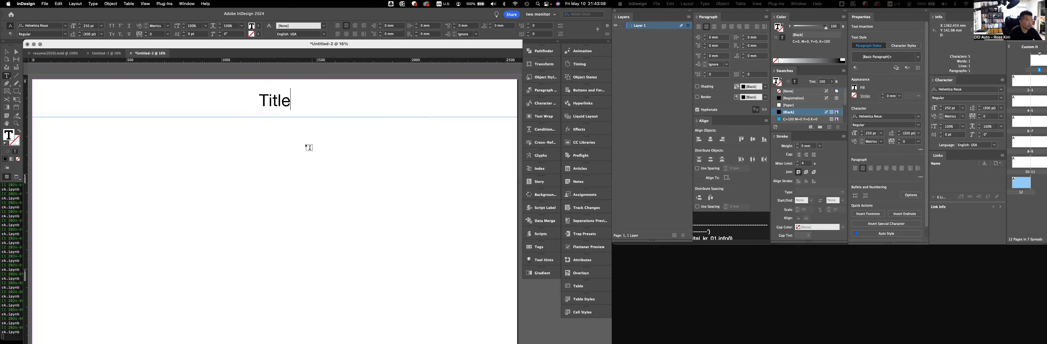
key(Escape)
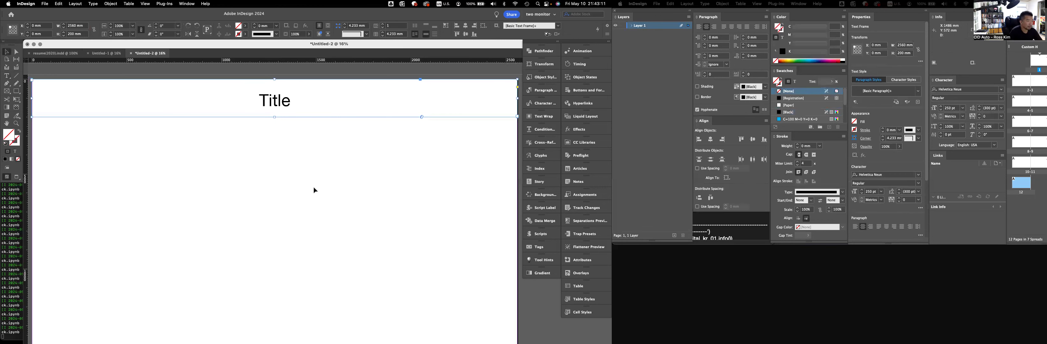
click(314, 190)
scroll(315, 190, down, 5)
scroll(316, 190, up, 3)
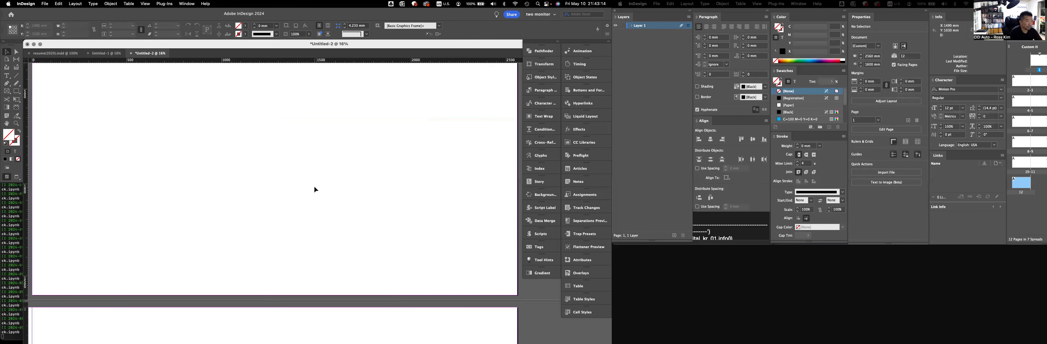
scroll(314, 190, up, 2)
scroll(314, 190, up, 1)
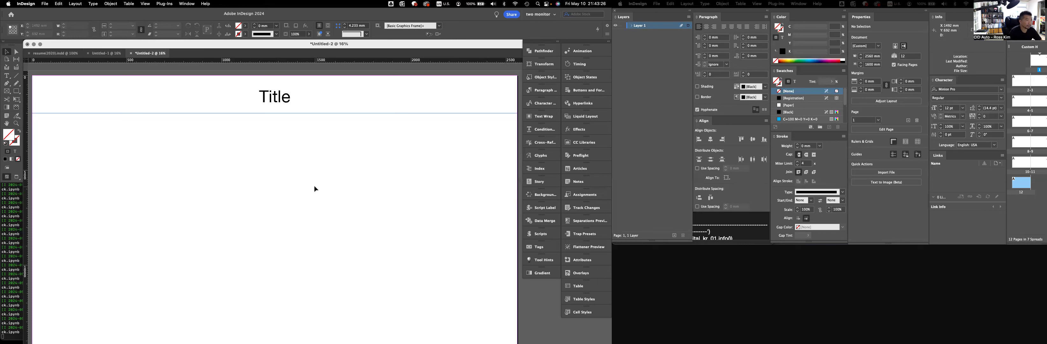
Copy the first page's title frame and paste it onto the next spread, pages 2-3.
click(318, 93)
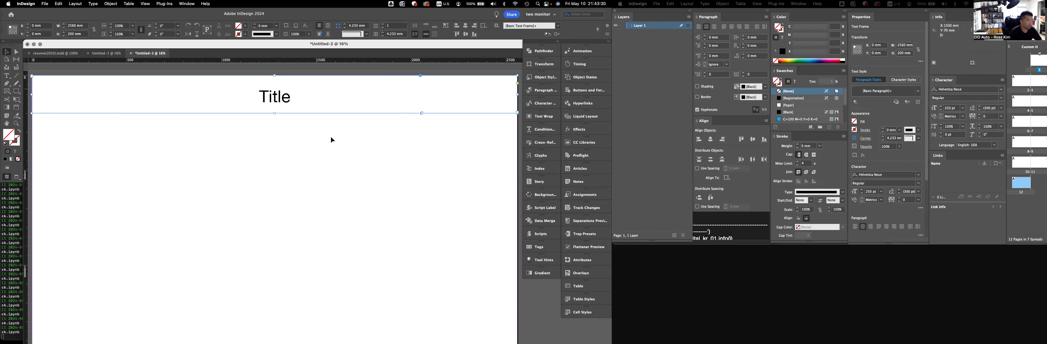
scroll(332, 140, down, 5)
scroll(331, 140, up, 1)
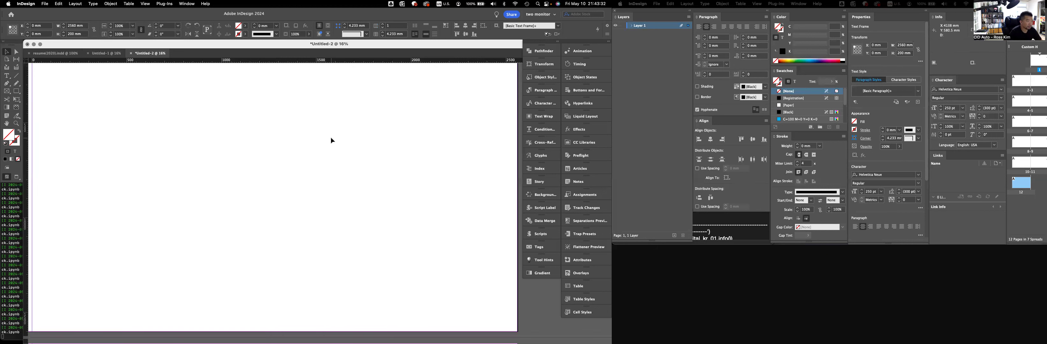
scroll(332, 140, down, 12)
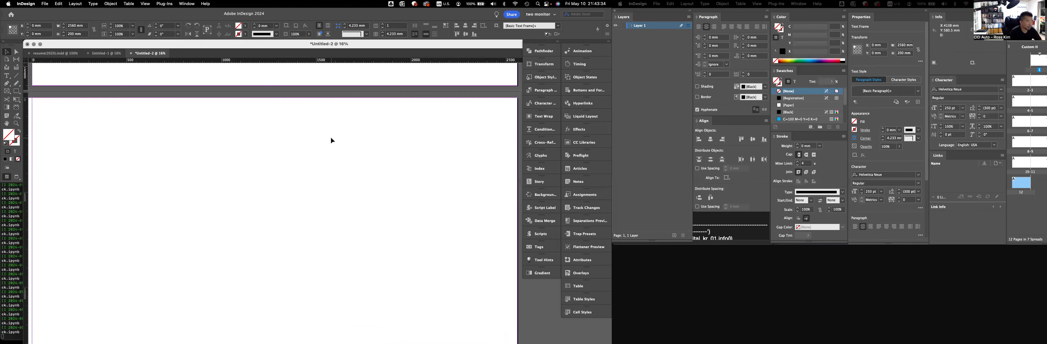
scroll(332, 140, down, 2)
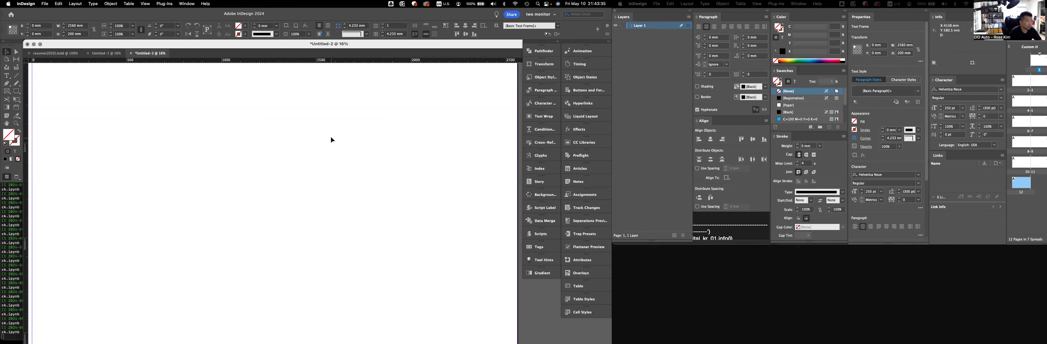
scroll(332, 139, down, 3)
key(super+v)
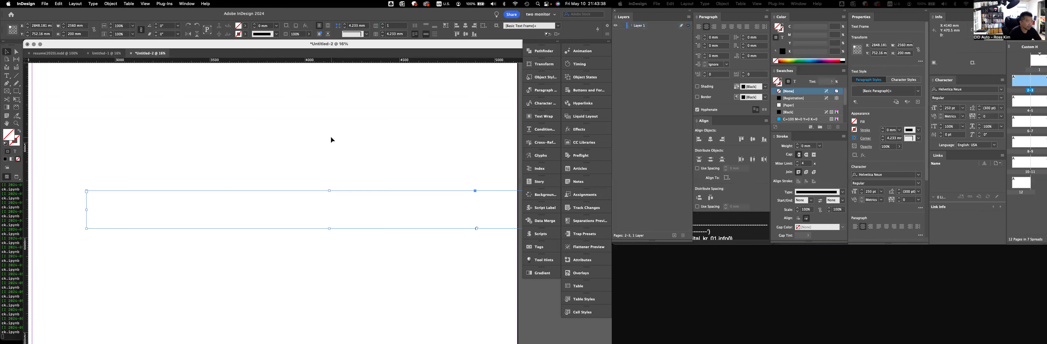
Position the pasted title frame on the second spread at X 0 mm and Y 0 mm.
scroll(331, 139, up, 1)
scroll(331, 139, up, 5)
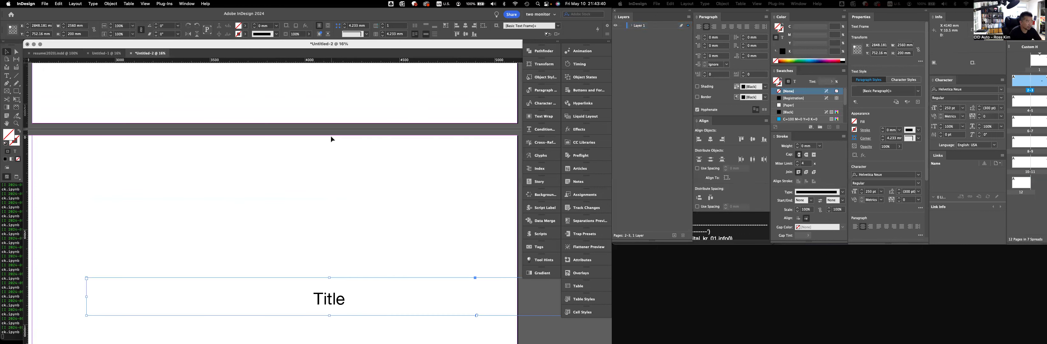
scroll(331, 140, down, 1)
scroll(240, 87, down, 4)
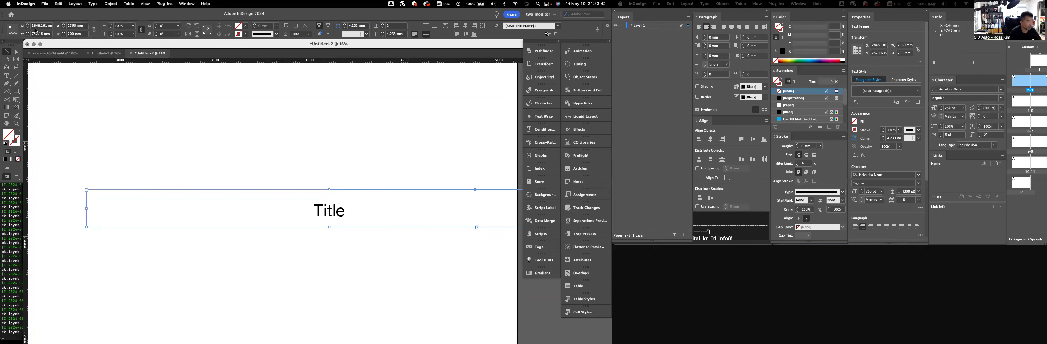
click(37, 27)
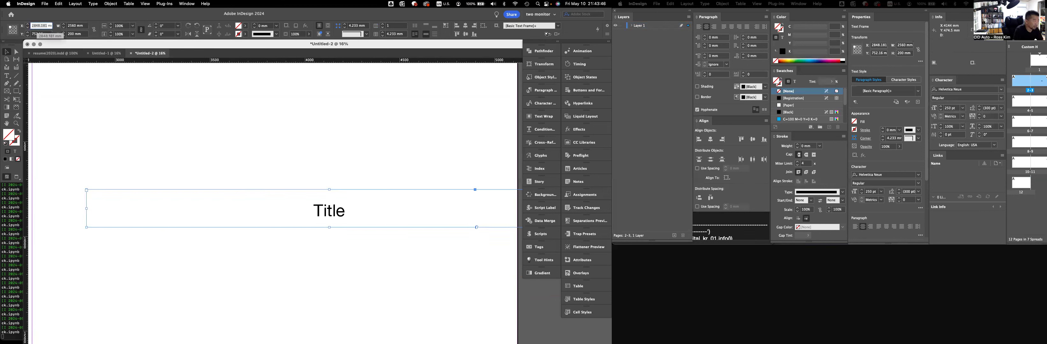
text(0)
key(Tab)
text(0)
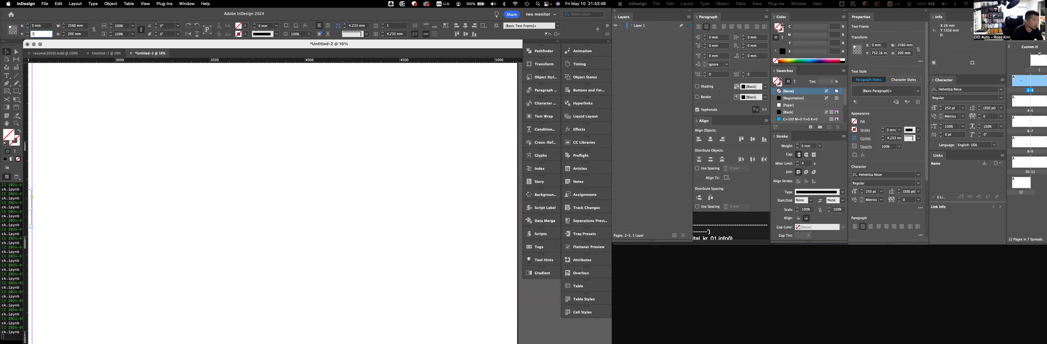
key(Return)
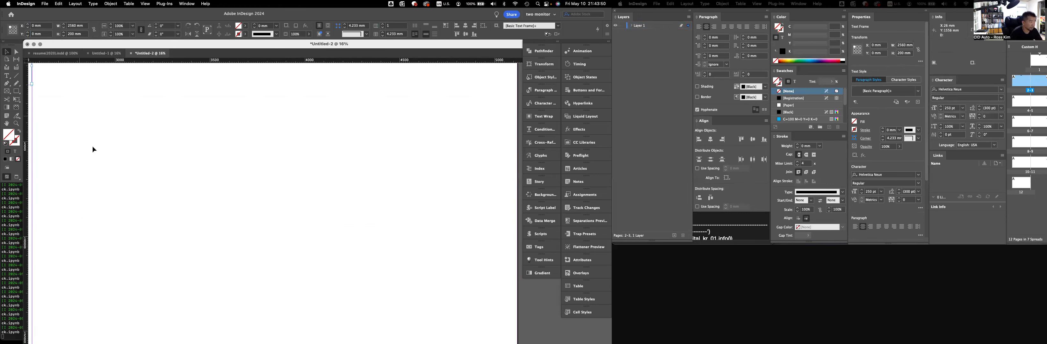
Check where the repositioned title frame sits on the second spread and compare it with the first page's title.
scroll(98, 149, up, 3)
scroll(116, 162, up, 1)
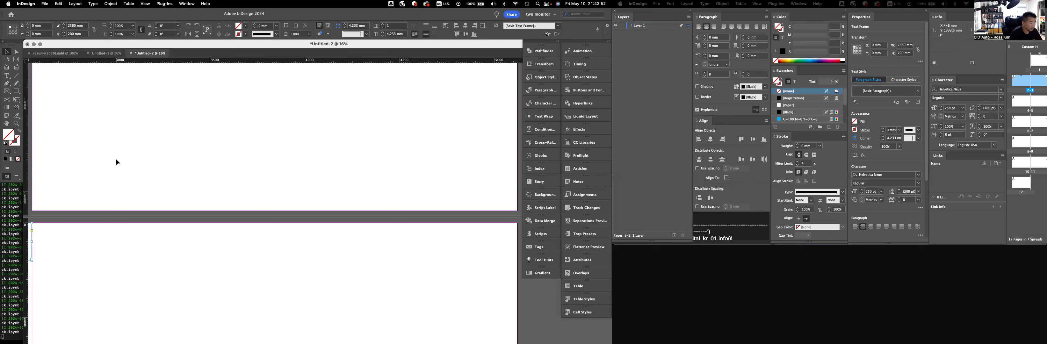
scroll(147, 209, down, 1)
scroll(146, 206, down, 2)
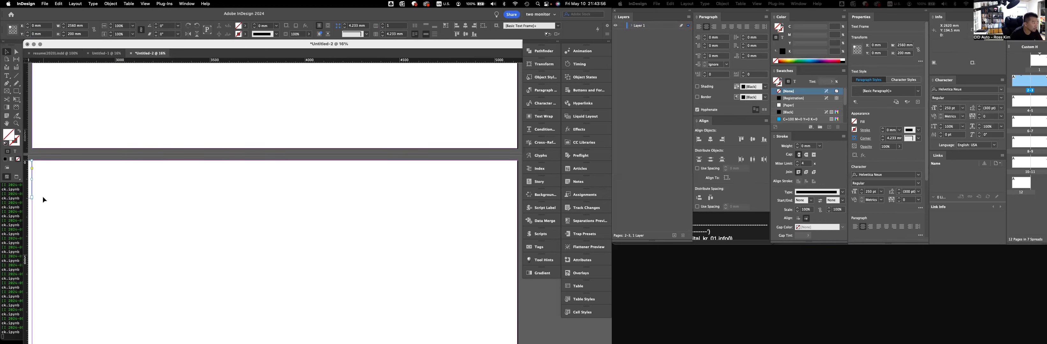
scroll(304, 191, left, 15)
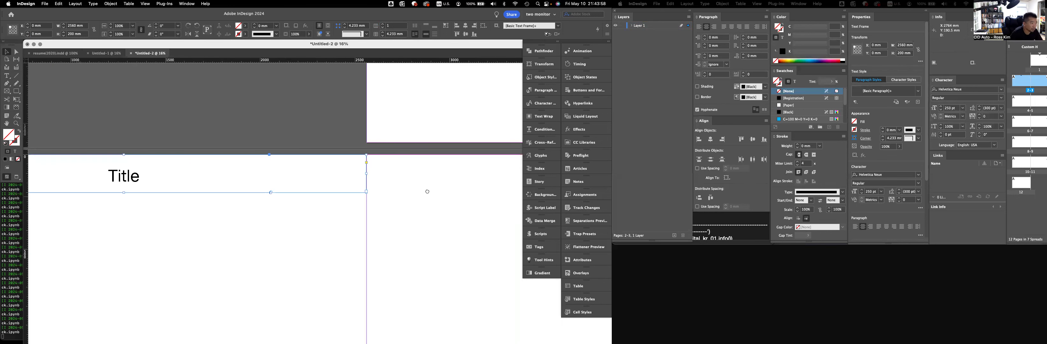
scroll(315, 219, left, 4)
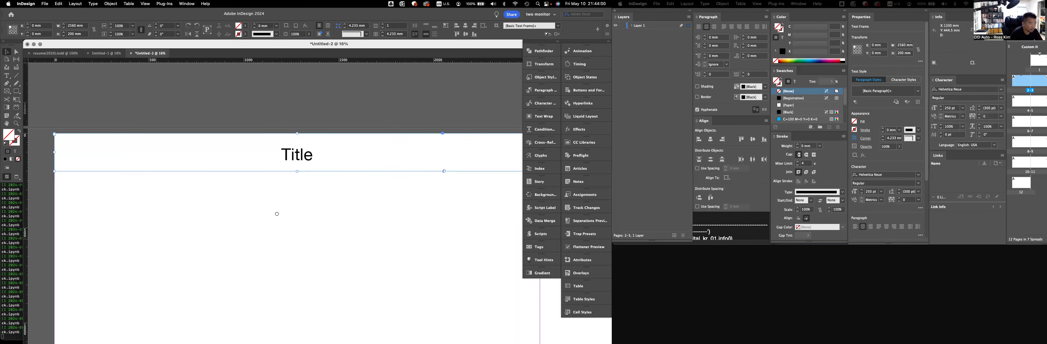
scroll(278, 211, right, 2)
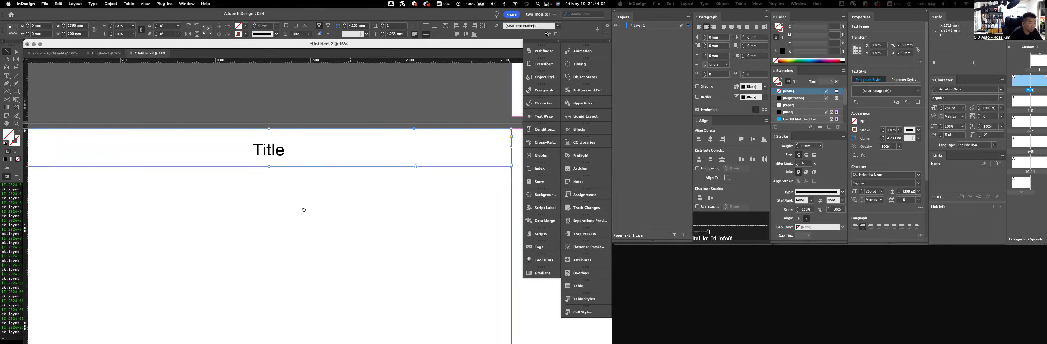
scroll(360, 145, right, 4)
scroll(360, 145, up, 1)
scroll(215, 220, right, 6)
scroll(215, 220, up, 3)
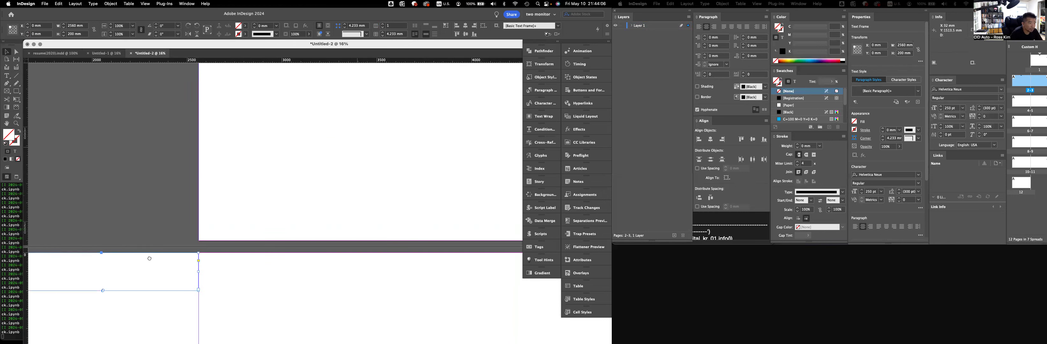
scroll(240, 209, right, 2)
scroll(240, 209, up, 1)
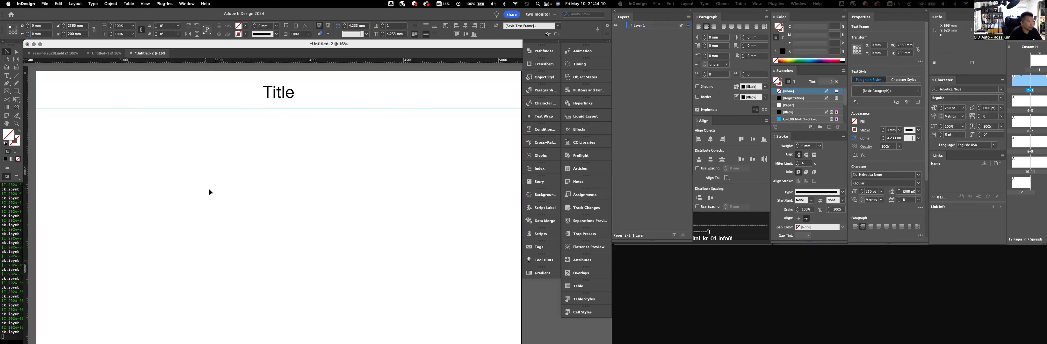
Start a Pen path on the first page with a vertical edge about 500 mm long, followed by a curved segment to its lower right.
scroll(215, 193, down, 2)
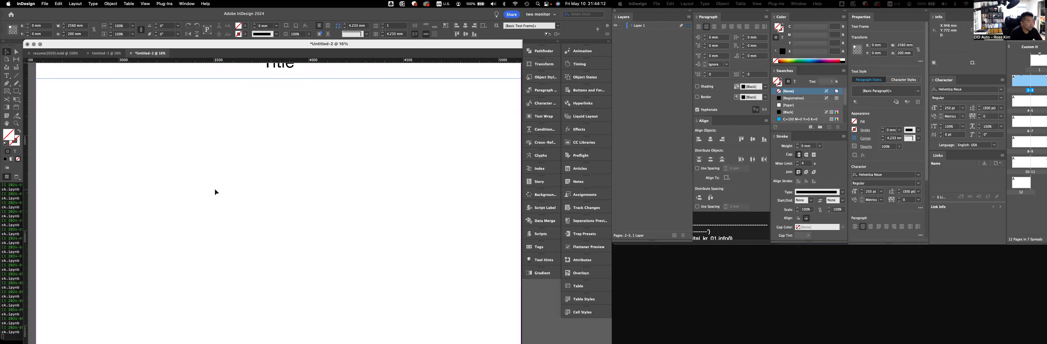
scroll(215, 193, down, 3)
scroll(215, 192, up, 2)
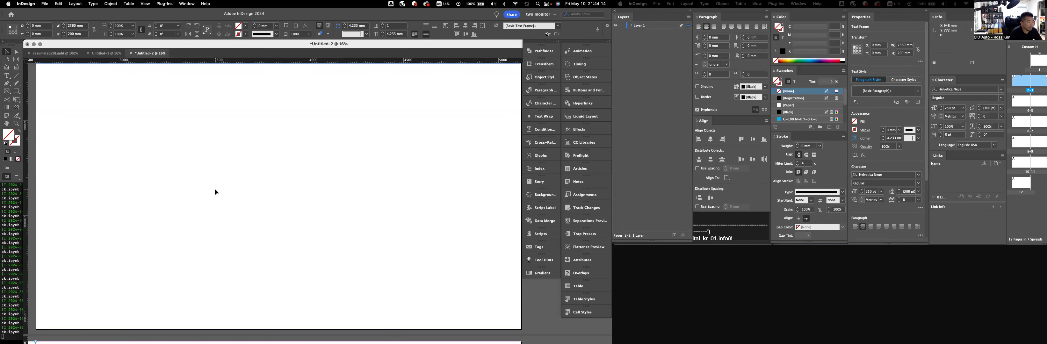
scroll(215, 192, up, 2)
scroll(215, 193, down, 1)
click(215, 192)
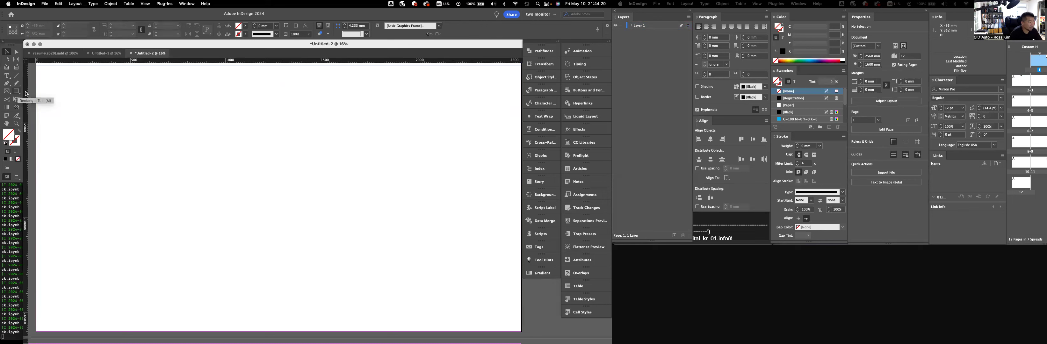
click(10, 86)
click(10, 85)
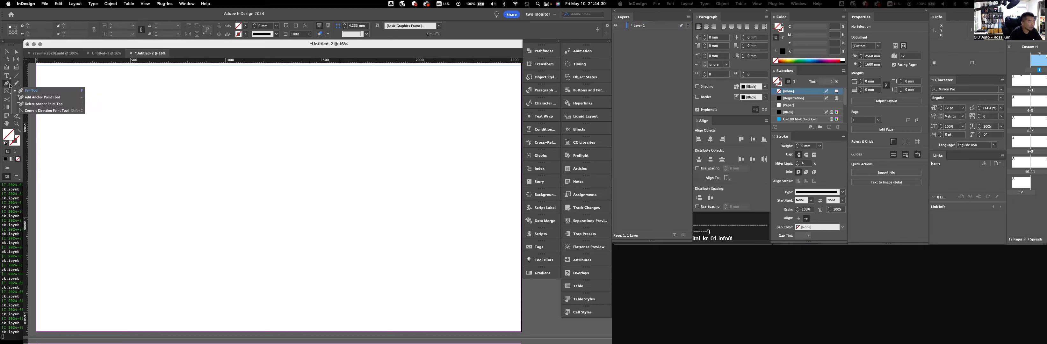
click(205, 111)
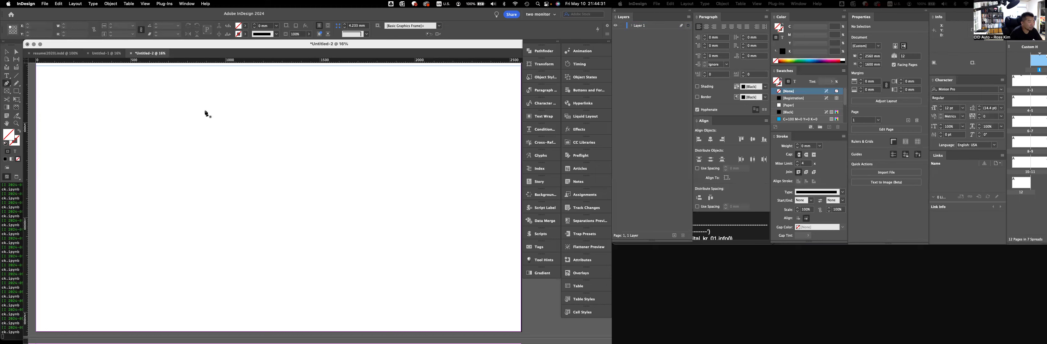
shift+click(193, 208)
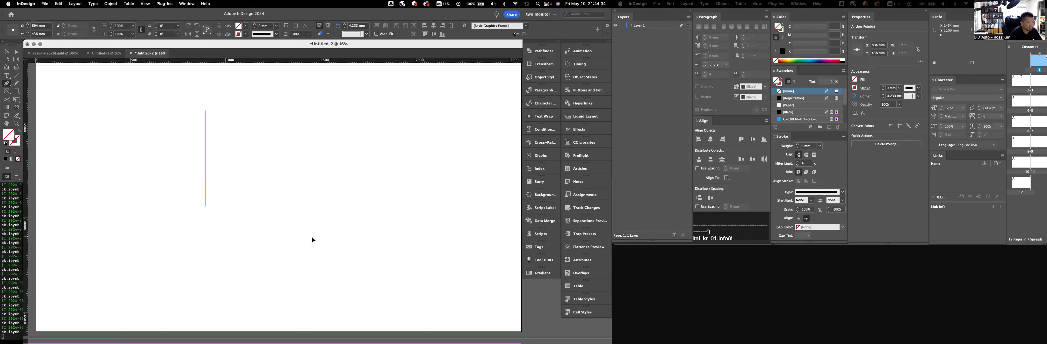
click(322, 237)
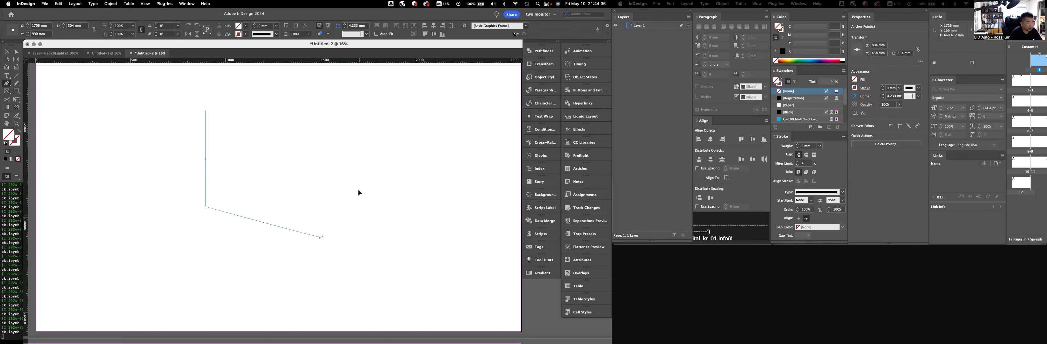
drag(322, 237, 329, 148)
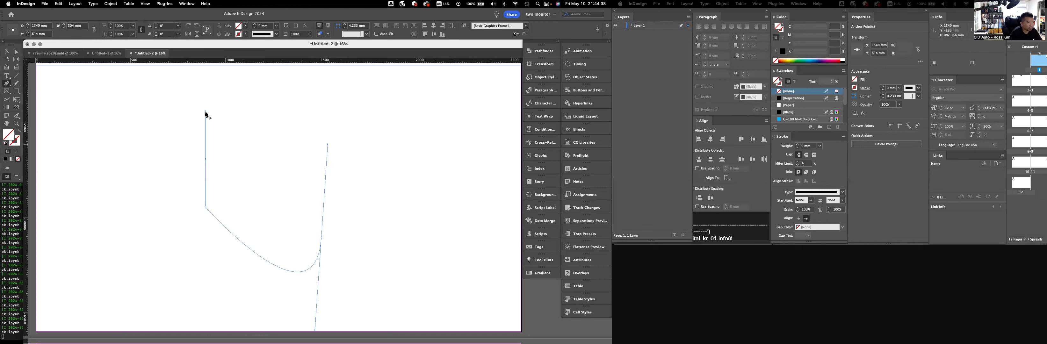
Close the Pen path at its starting point and pull that point's handle straight up to round the upper curve.
drag(205, 111, 180, 216)
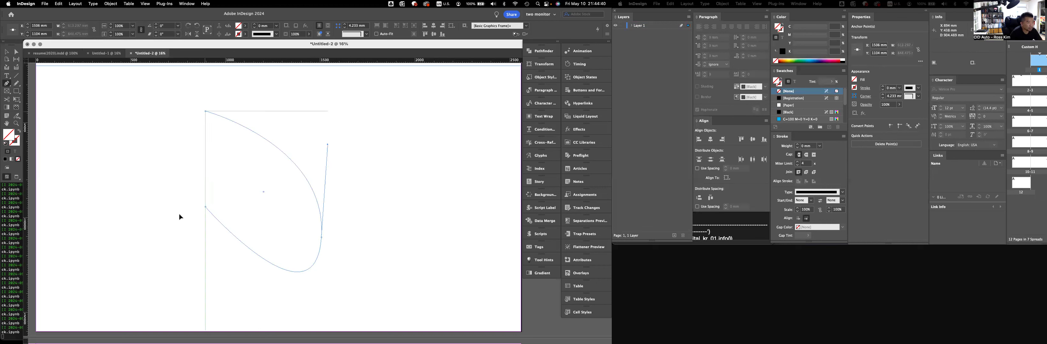
drag(276, 98, 206, 92)
drag(206, 89, 205, 90)
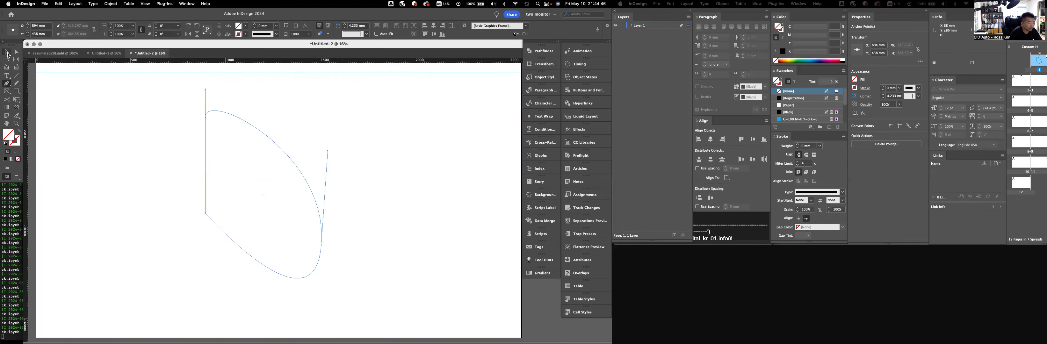
Fill the closed Pen-drawn shape on the first page with the [Black] swatch.
key(v)
click(253, 178)
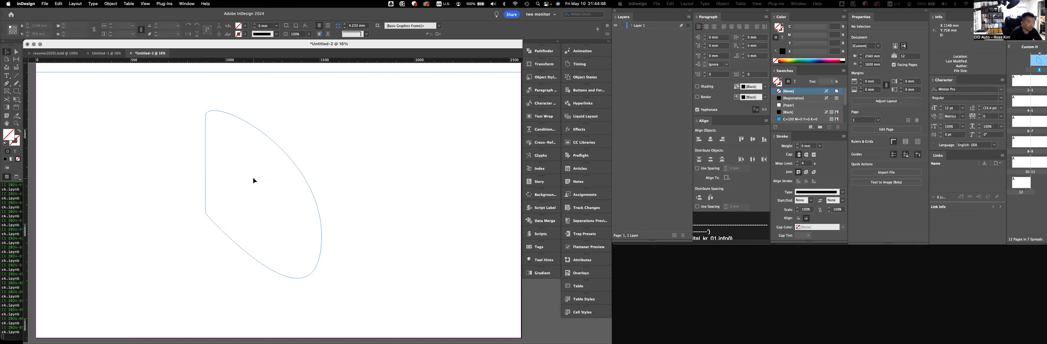
click(267, 135)
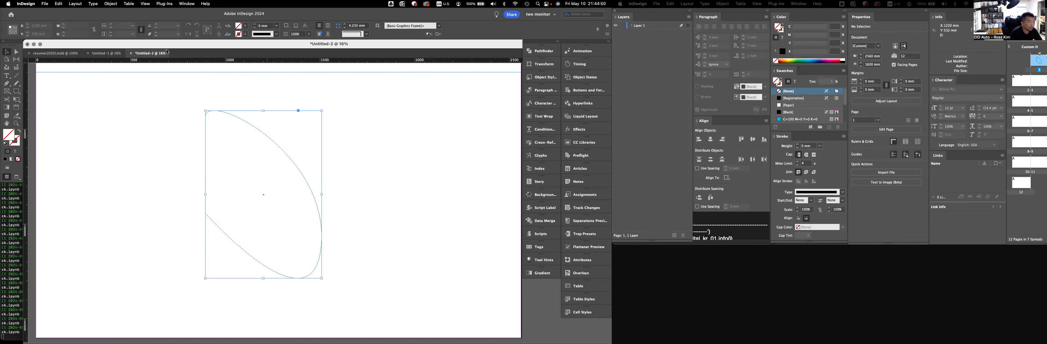
click(246, 26)
click(220, 65)
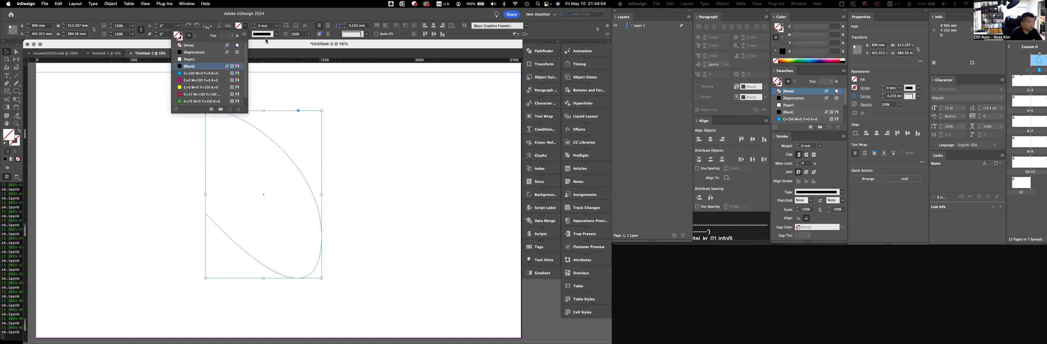
click(179, 173)
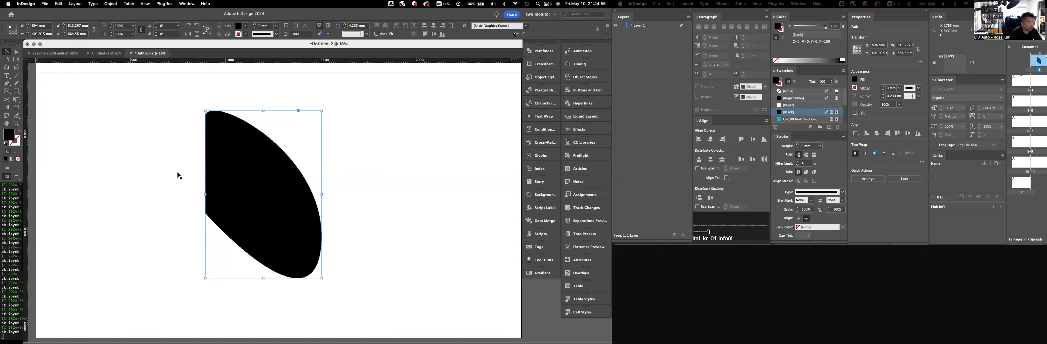
Set the document's display performance to High Quality Display.
drag(271, 188, 260, 231)
drag(289, 110, 283, 149)
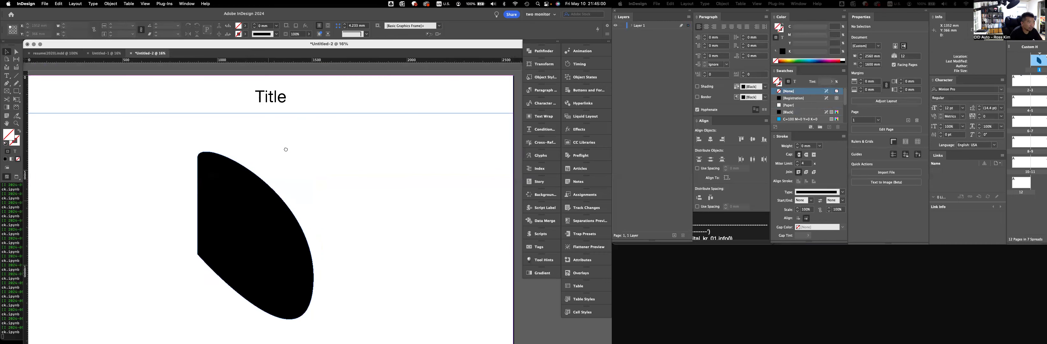
drag(210, 118, 213, 122)
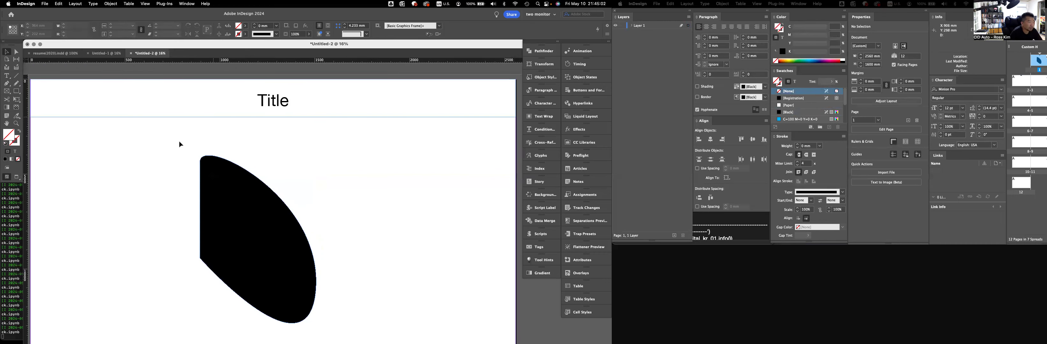
scroll(171, 150, left, 2)
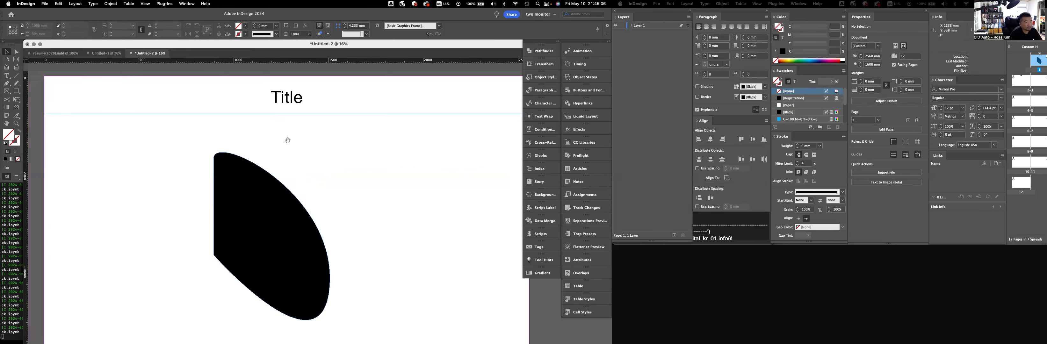
scroll(279, 141, right, 2)
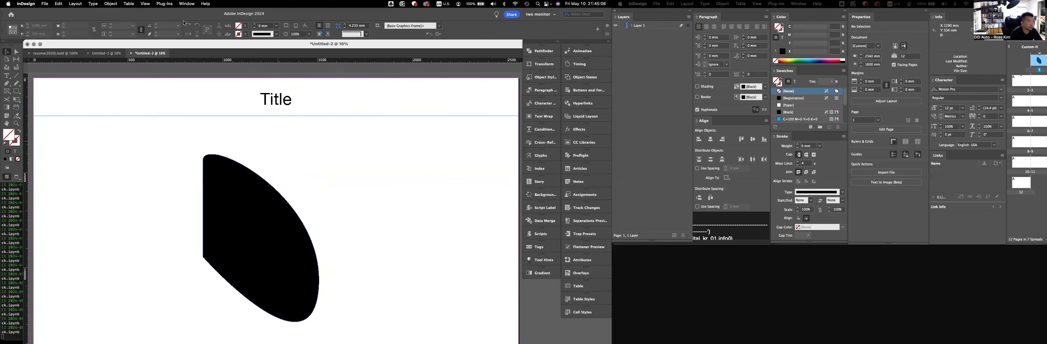
click(144, 4)
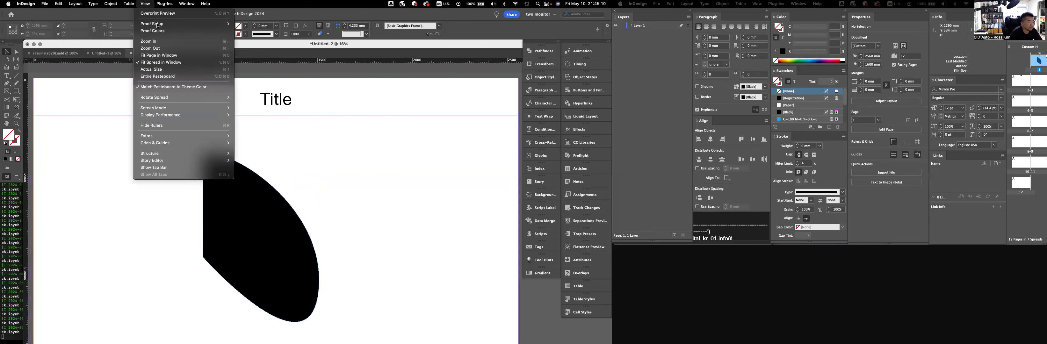
mouse_move(180, 118)
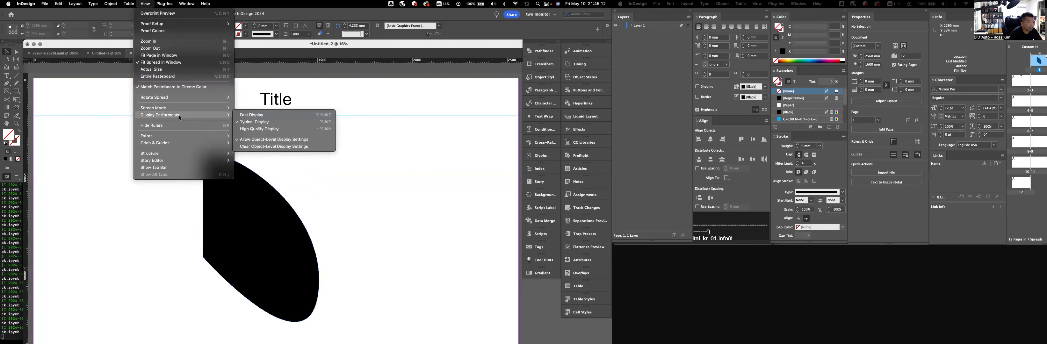
click(263, 130)
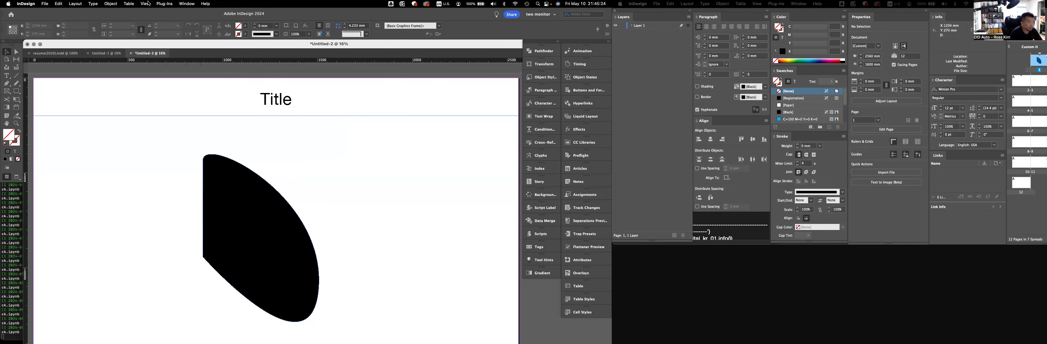
Hide the frame edges in the document and check the black shape's outline without them.
click(145, 3)
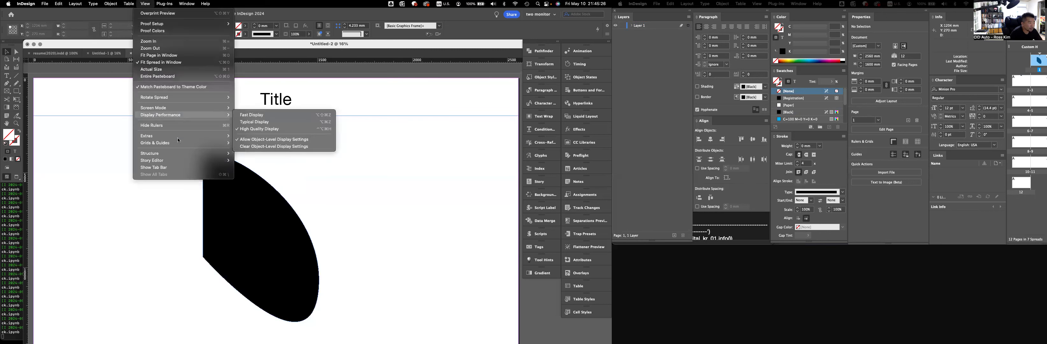
mouse_move(177, 136)
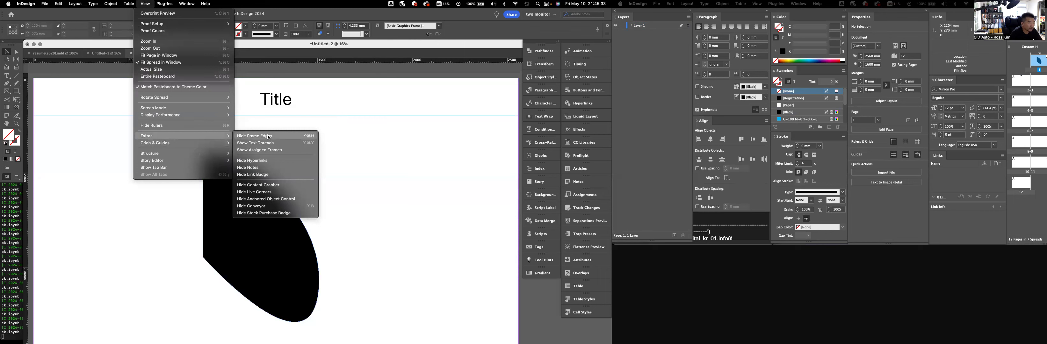
key(Return)
scroll(317, 152, down, 2)
scroll(316, 151, right, 1)
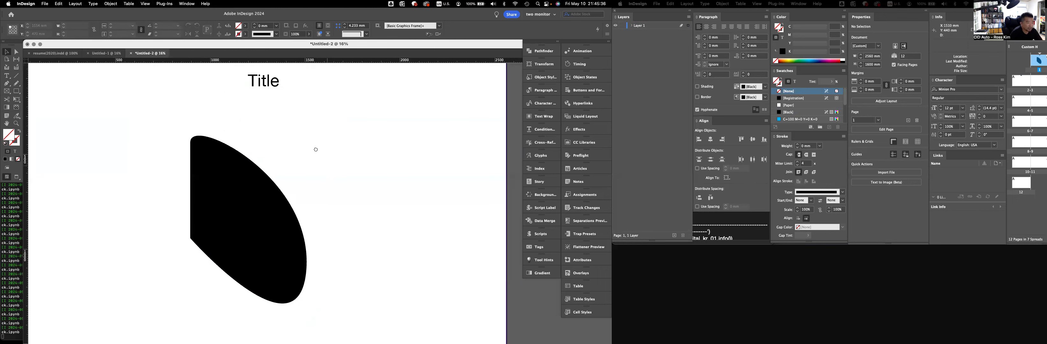
scroll(331, 132, down, 2)
scroll(301, 158, left, 1)
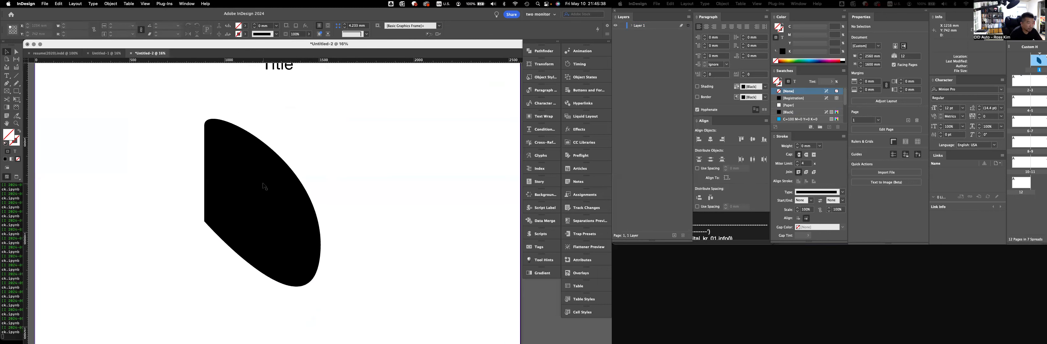
Delete the black Pen-drawn shape from the first page.
click(265, 186)
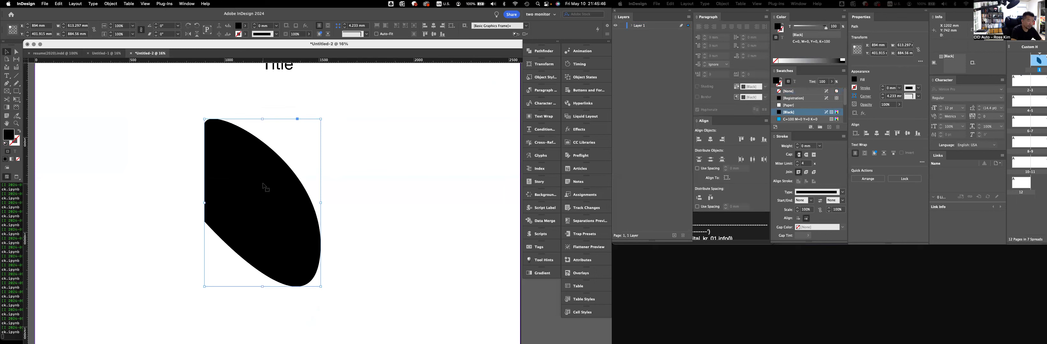
key(Delete)
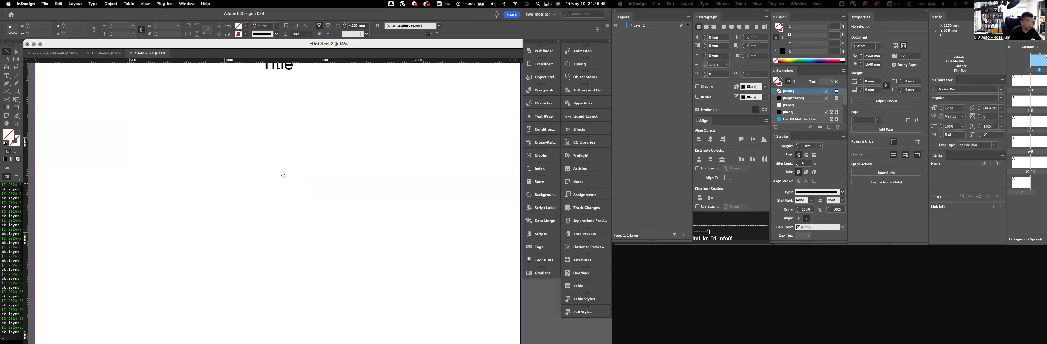
drag(283, 145, 283, 180)
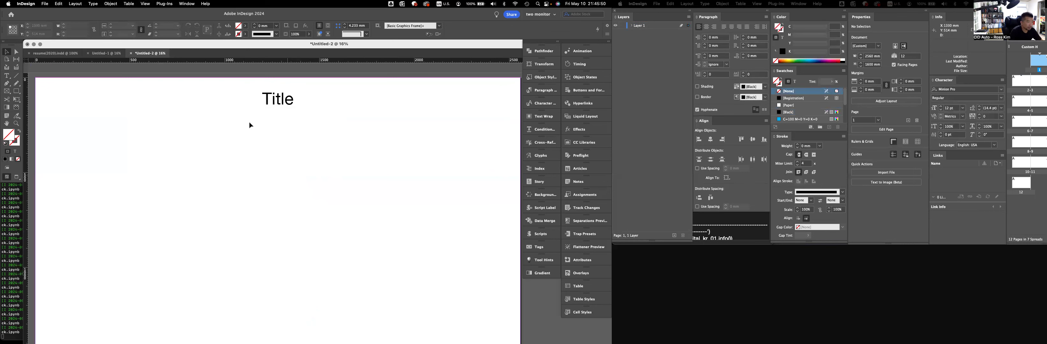
Draw an empty rectangle frame about 850 by 800 mm below the title on the first page.
click(244, 106)
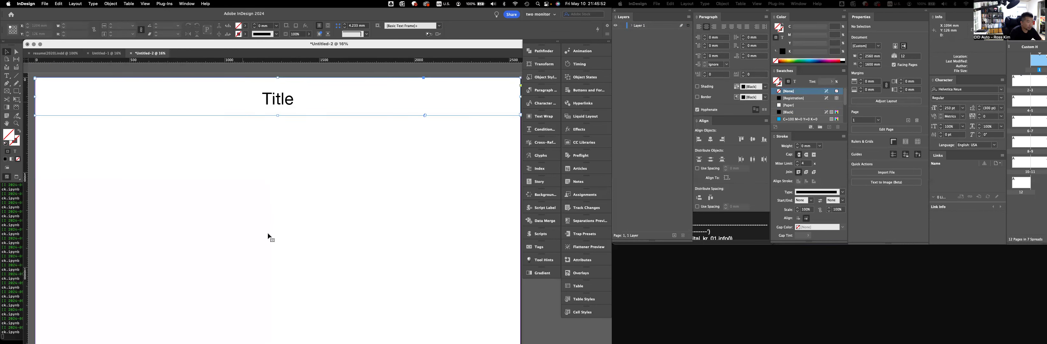
scroll(265, 186, down, 3)
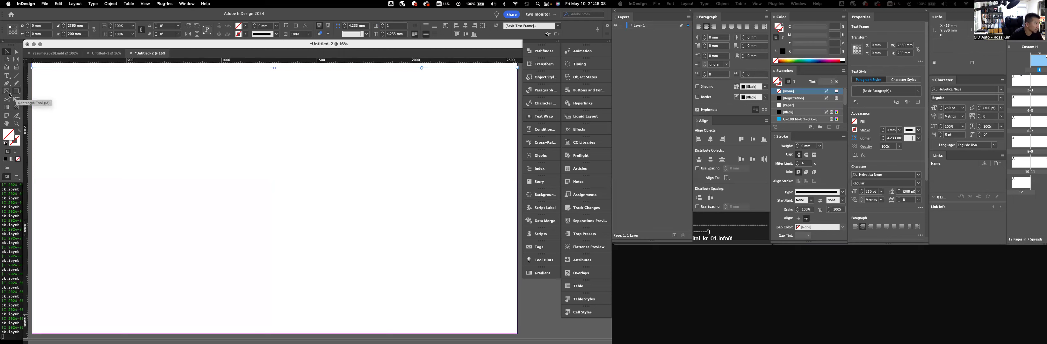
drag(122, 111, 284, 263)
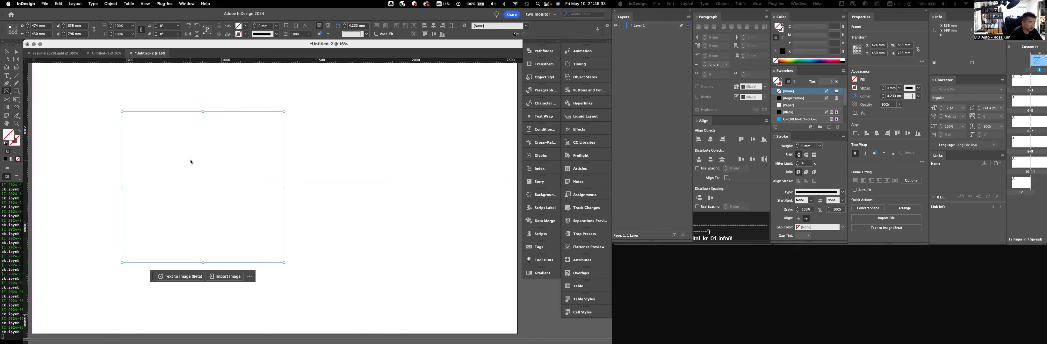
Place the portrait PNG from the personal website folder inside the data folder into the empty rectangle frame.
key(super+d)
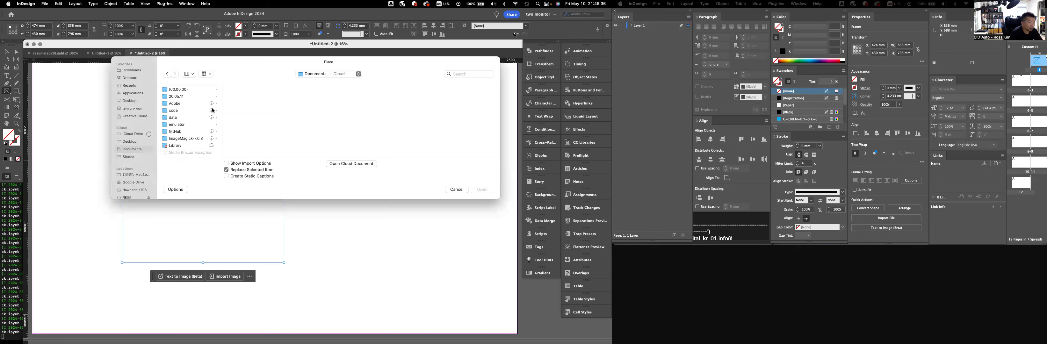
click(183, 118)
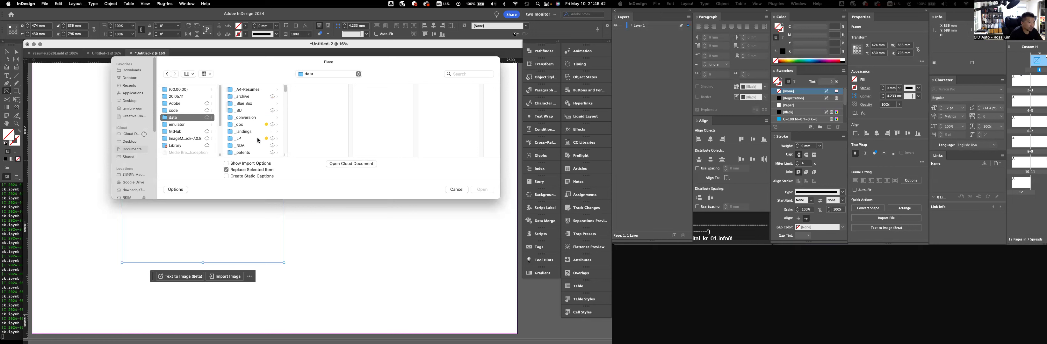
scroll(258, 140, down, 5)
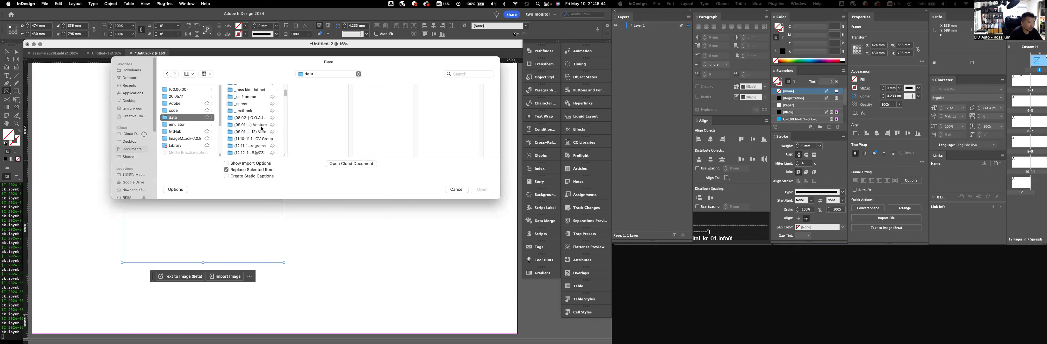
scroll(257, 122, up, 2)
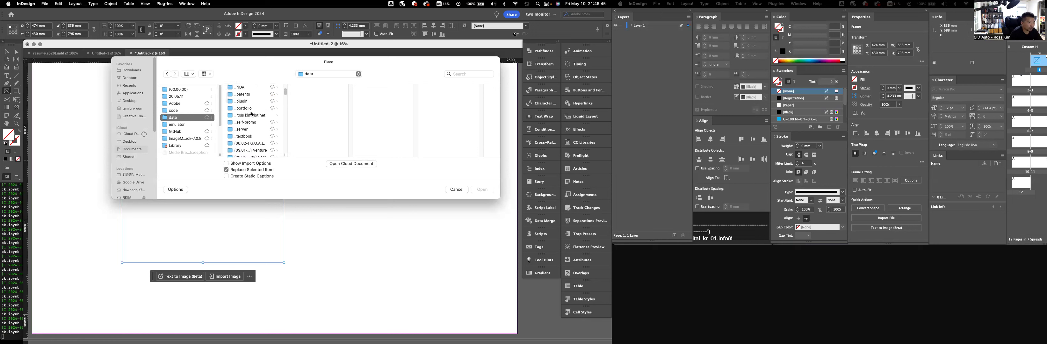
click(248, 89)
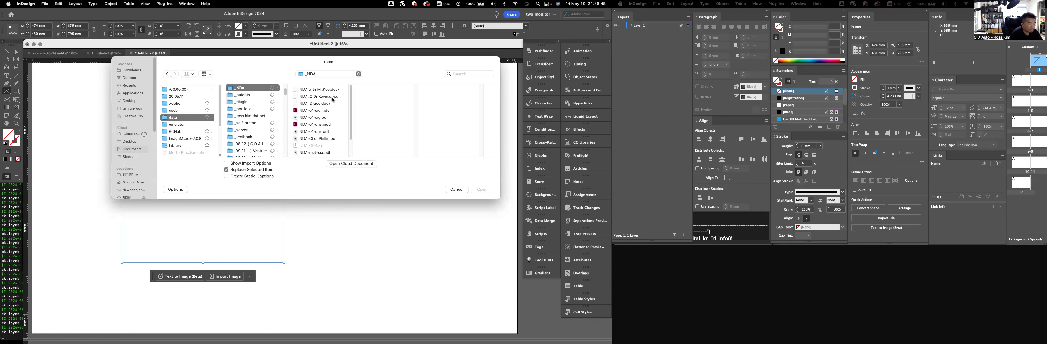
scroll(328, 144, down, 2)
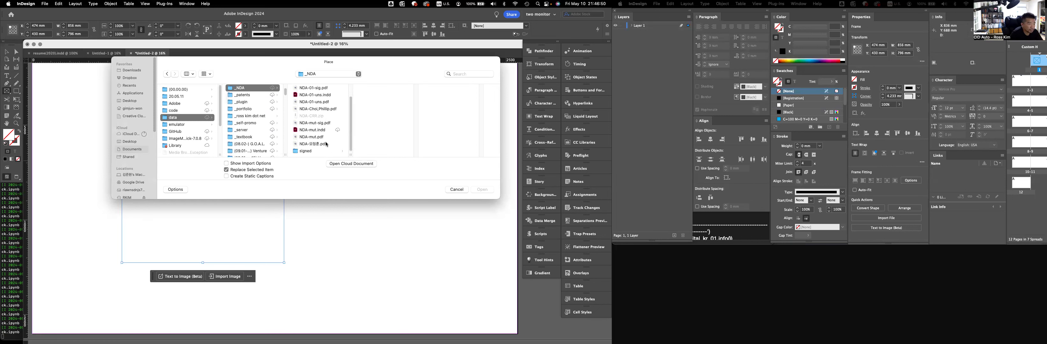
click(313, 152)
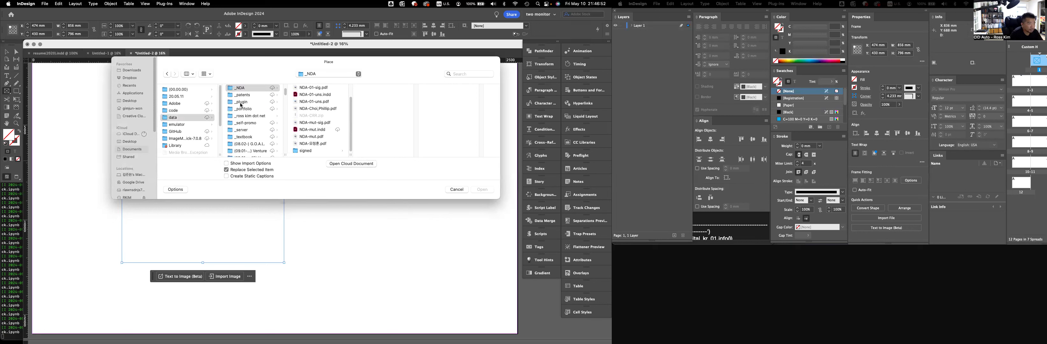
click(250, 110)
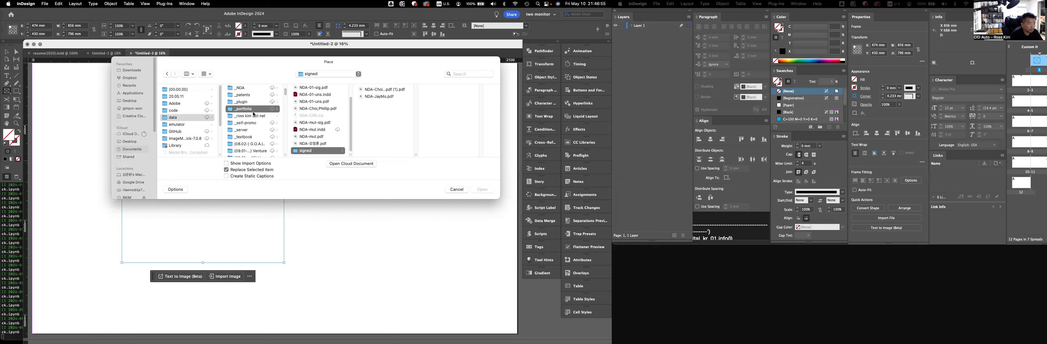
click(266, 116)
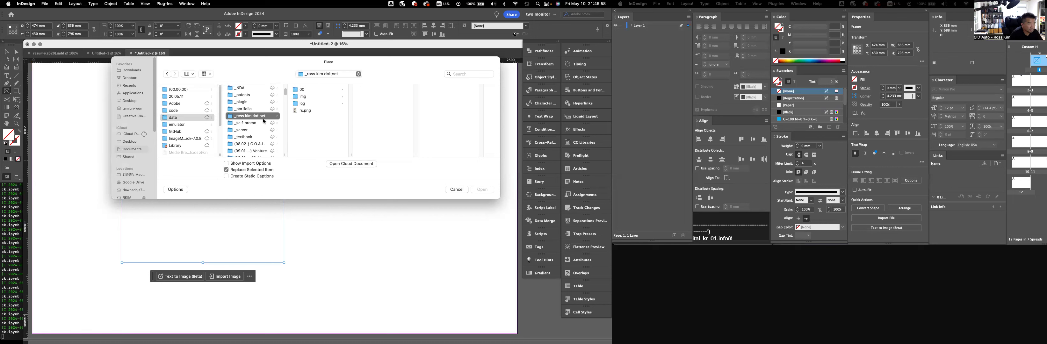
double_click(306, 112)
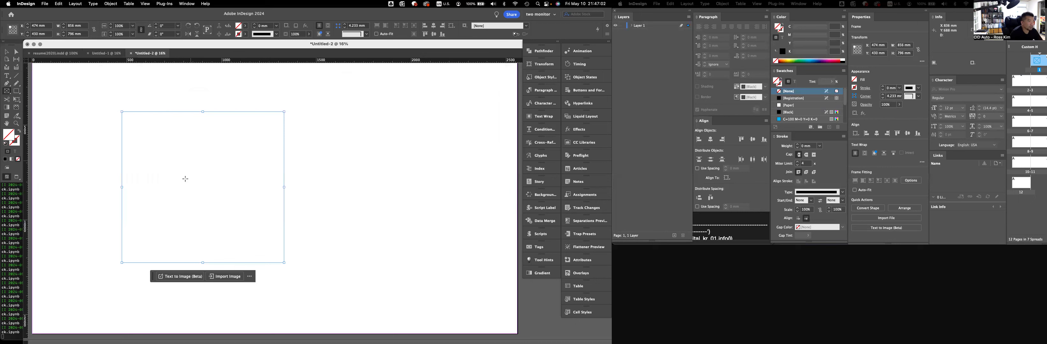
click(185, 179)
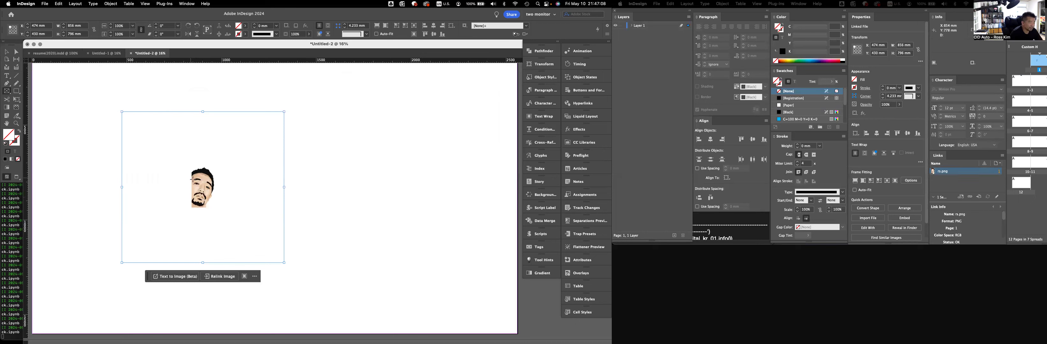
Fit the portrait image proportionally inside its frame on the first page.
click(7, 52)
click(203, 186)
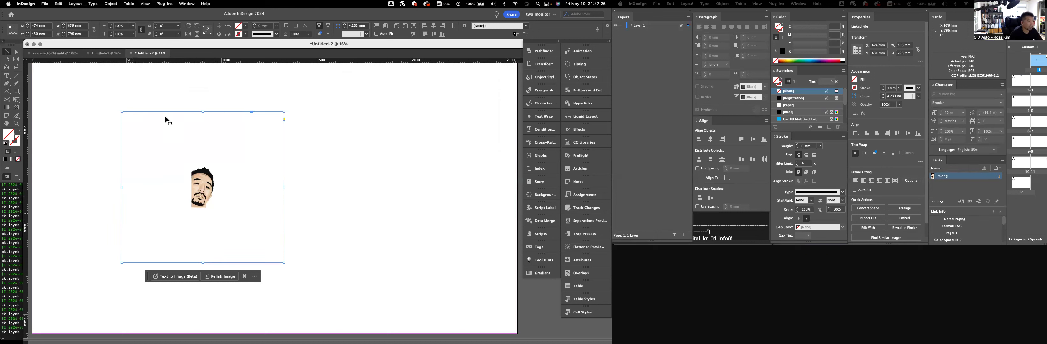
click(108, 4)
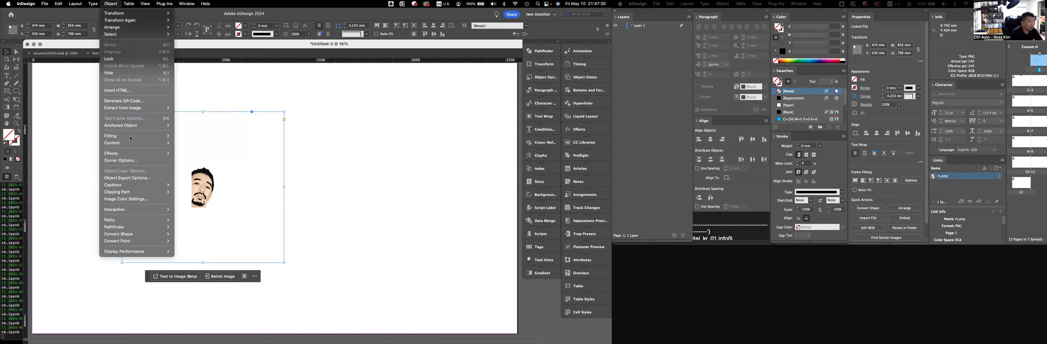
mouse_move(130, 138)
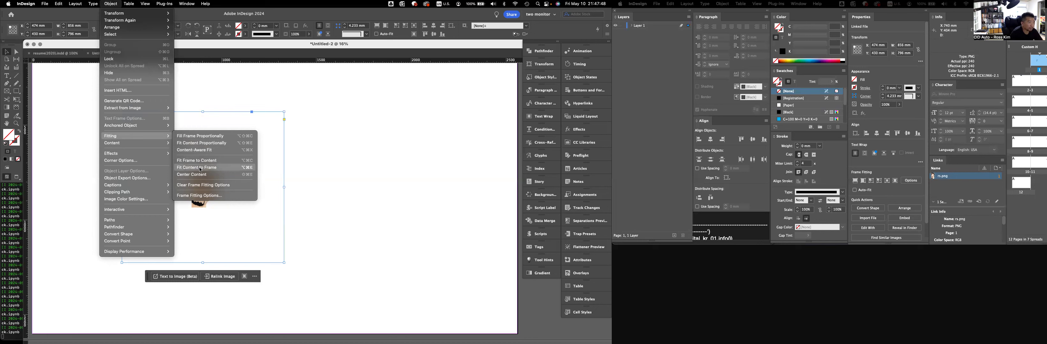
click(199, 146)
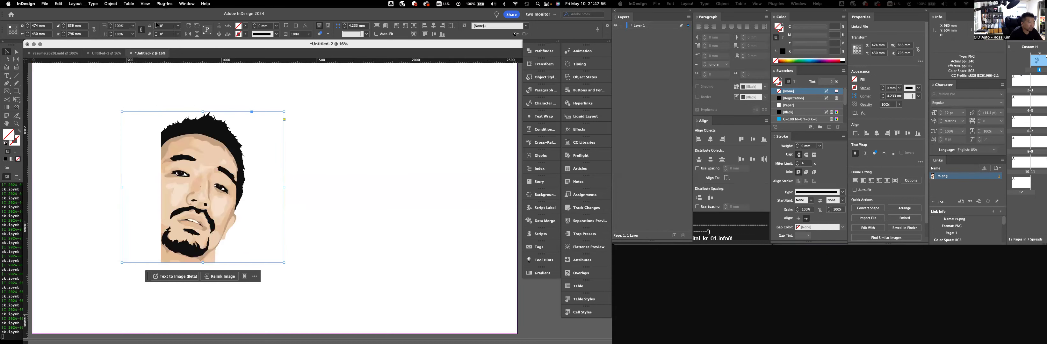
Fit the portrait's frame to its content and deselect it.
click(118, 3)
mouse_move(124, 14)
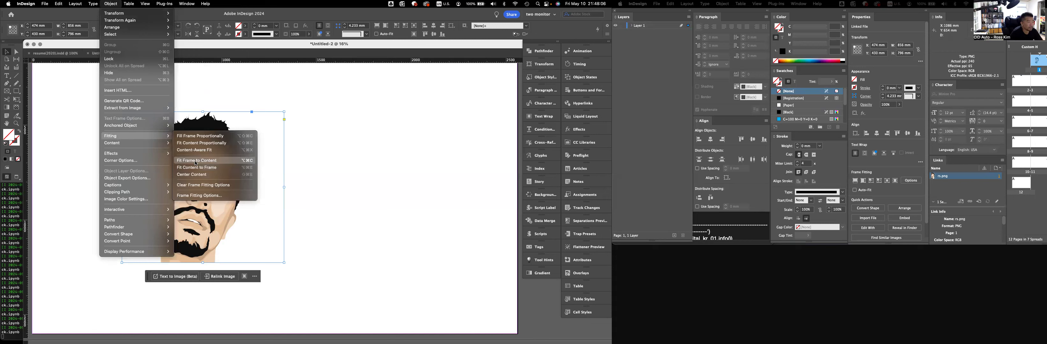
click(197, 161)
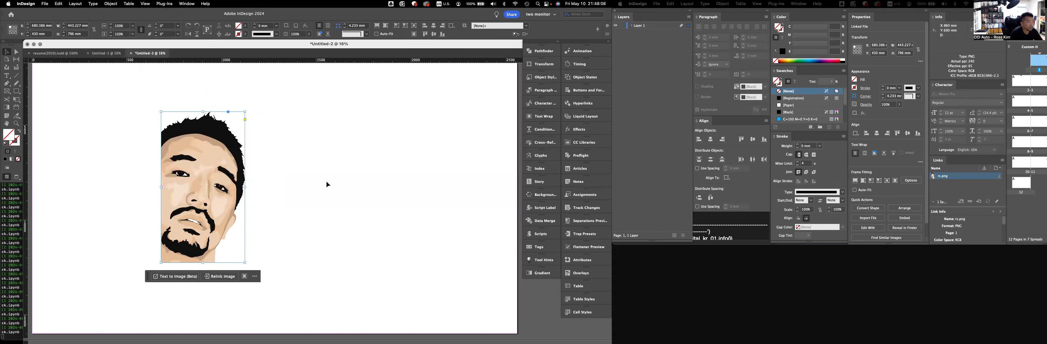
click(328, 184)
Move the portrait toward the page's left edge, to about X 118 mm and Y 454 mm, and deselect it.
click(148, 200)
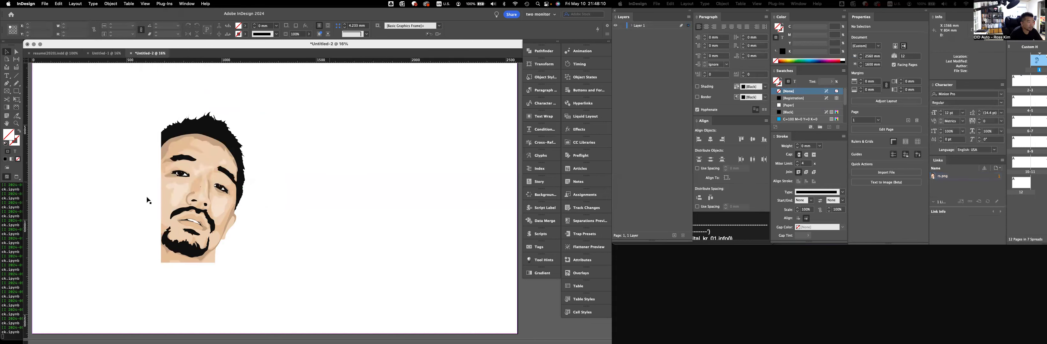
drag(109, 174, 109, 174)
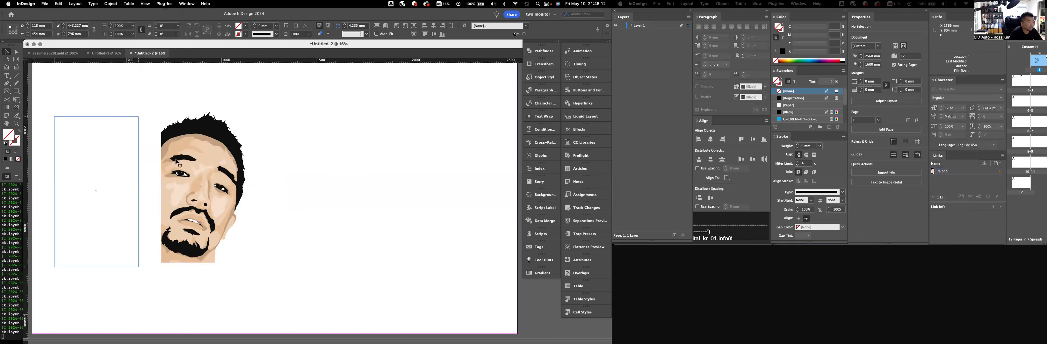
drag(249, 257, 249, 256)
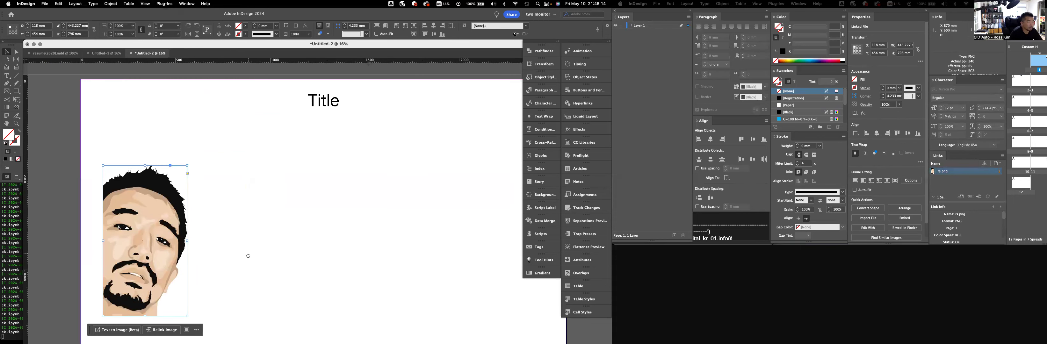
scroll(224, 149, down, 5)
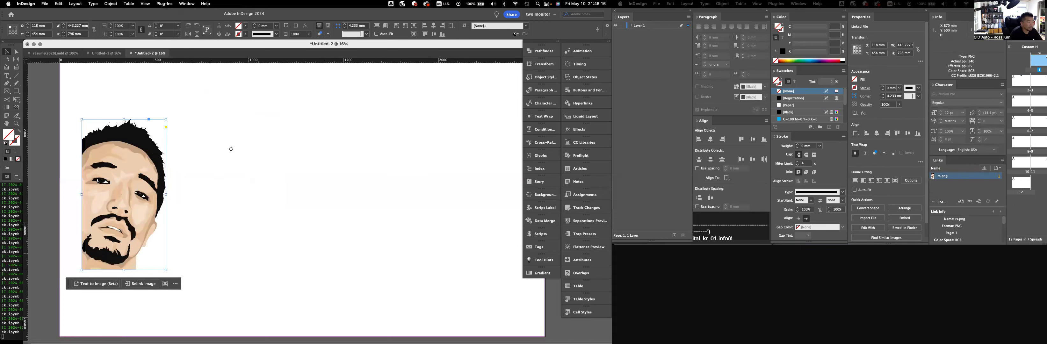
scroll(224, 173, up, 3)
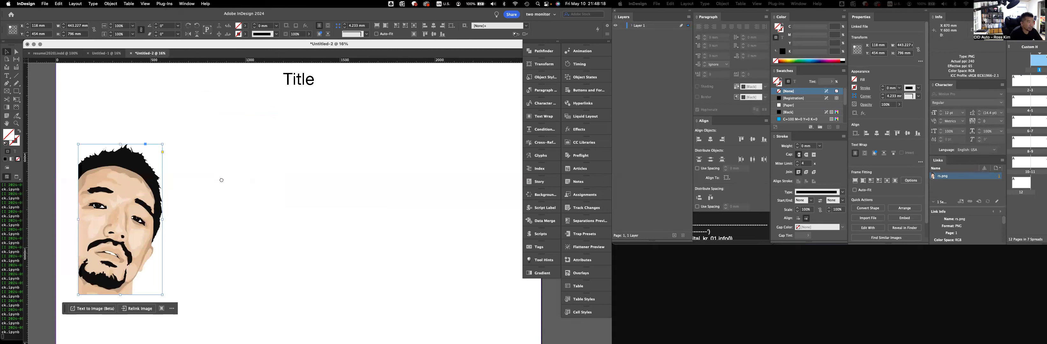
scroll(221, 179, up, 2)
scroll(208, 186, right, 2)
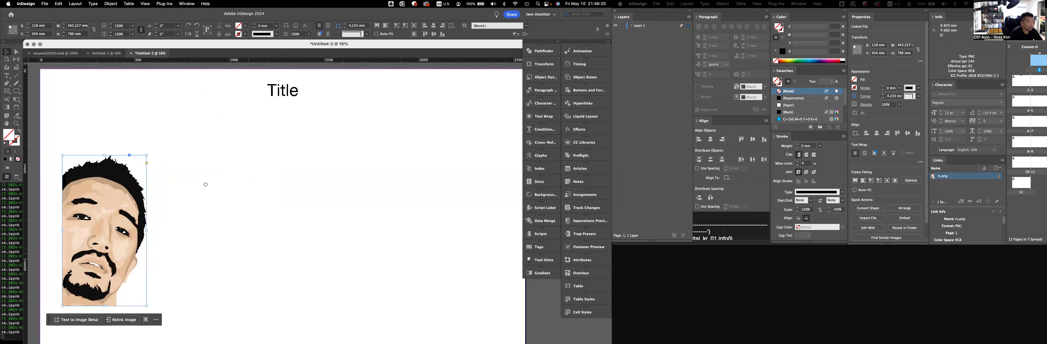
scroll(205, 183, right, 1)
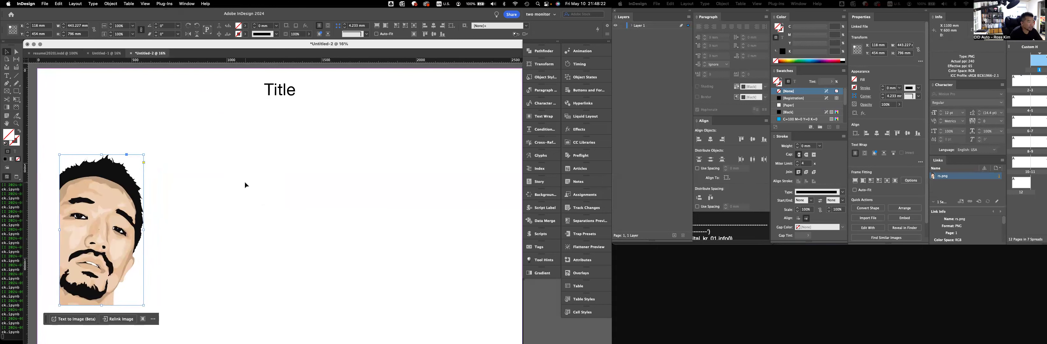
click(172, 201)
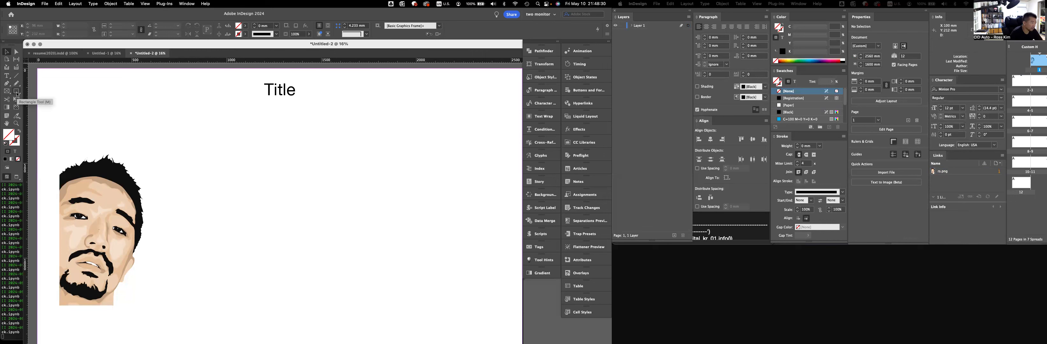
Draw a rectangle about 370 by 890 mm below the title near the page's middle and fill it with black.
click(17, 94)
drag(260, 149, 324, 307)
click(6, 52)
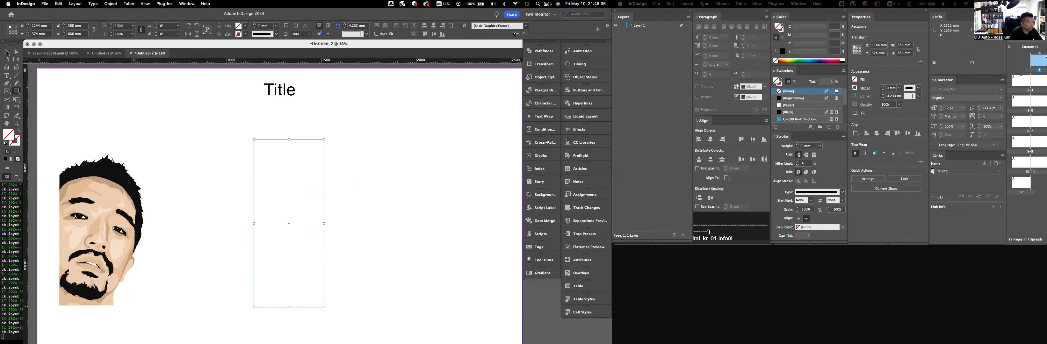
click(8, 53)
click(197, 67)
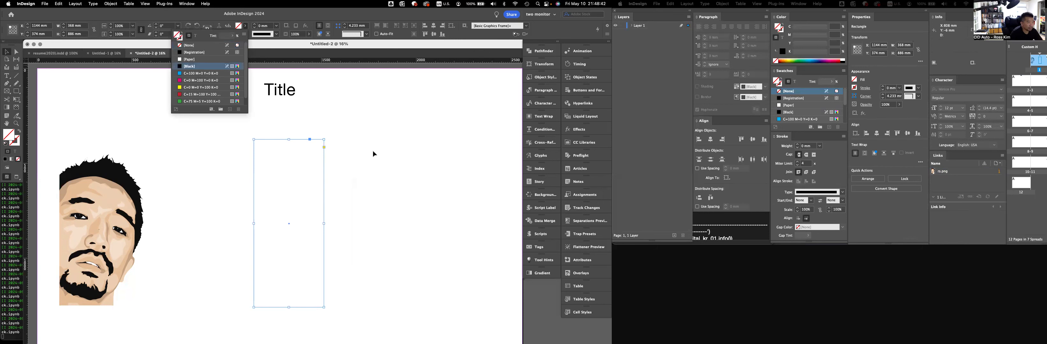
click(391, 202)
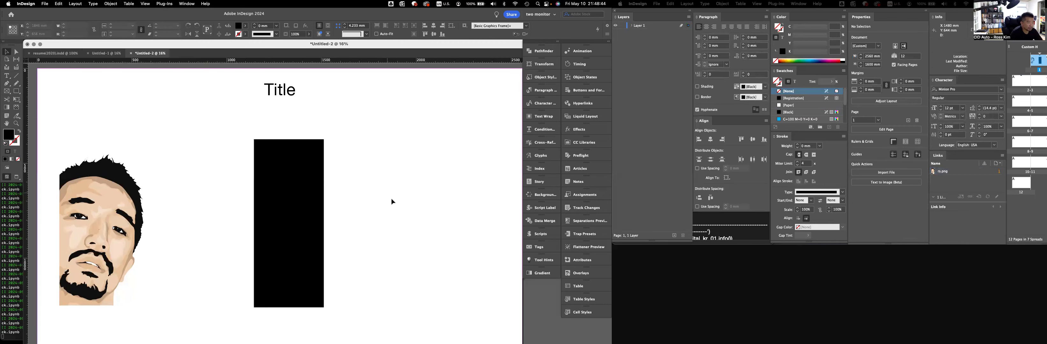
Position the black rectangle by its lower-left reference point at X 0 and Y 0 mm.
scroll(390, 140, down, 3)
scroll(379, 164, up, 1)
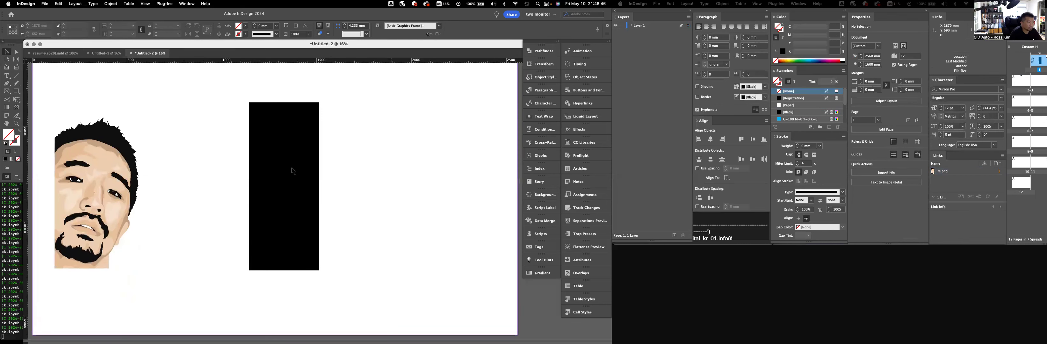
click(292, 170)
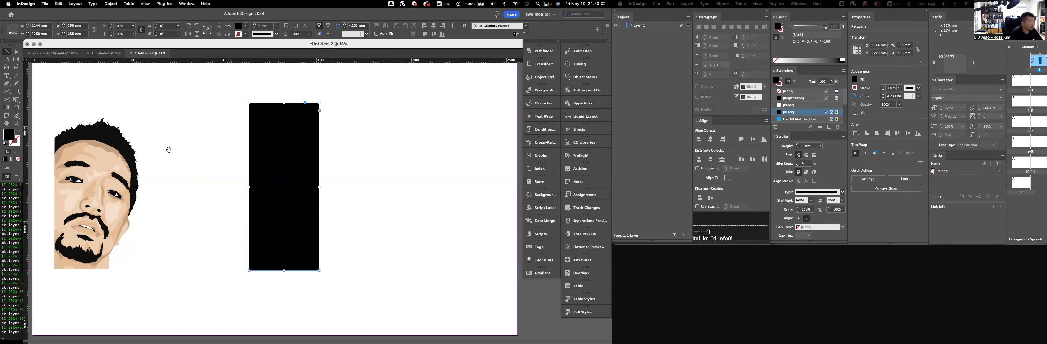
scroll(173, 155, down, 1)
scroll(173, 154, left, 1)
scroll(143, 269, down, 3)
scroll(144, 268, left, 5)
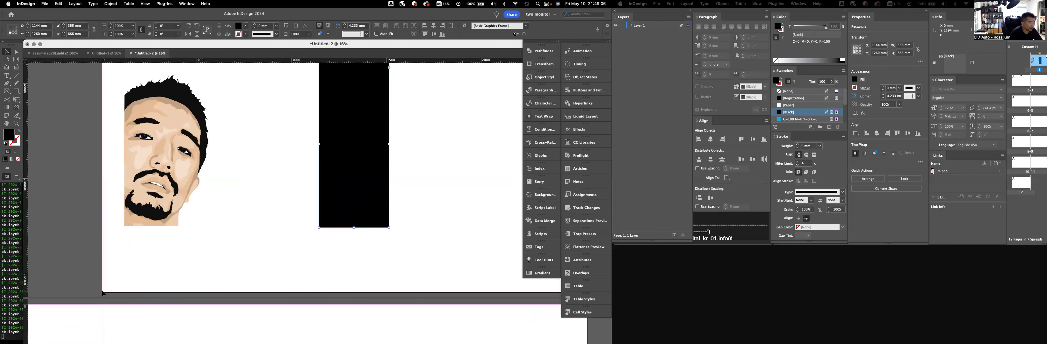
scroll(111, 252, right, 5)
scroll(111, 253, up, 2)
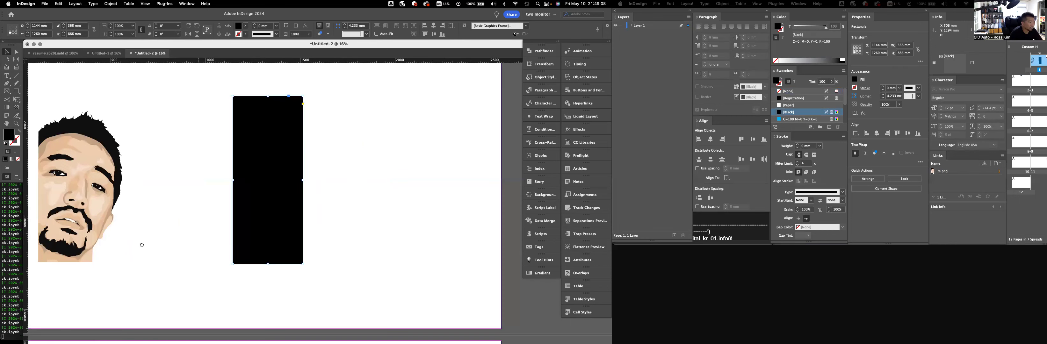
scroll(33, 28, left, 2)
scroll(32, 28, down, 1)
double_click(37, 28)
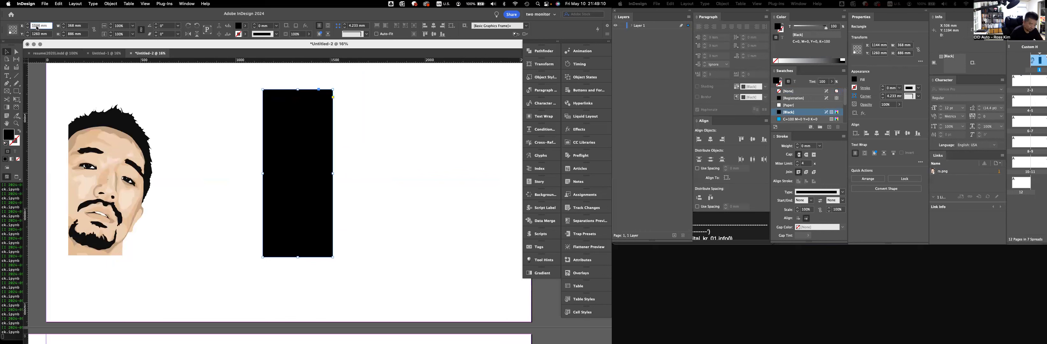
text(0)
key(Tab)
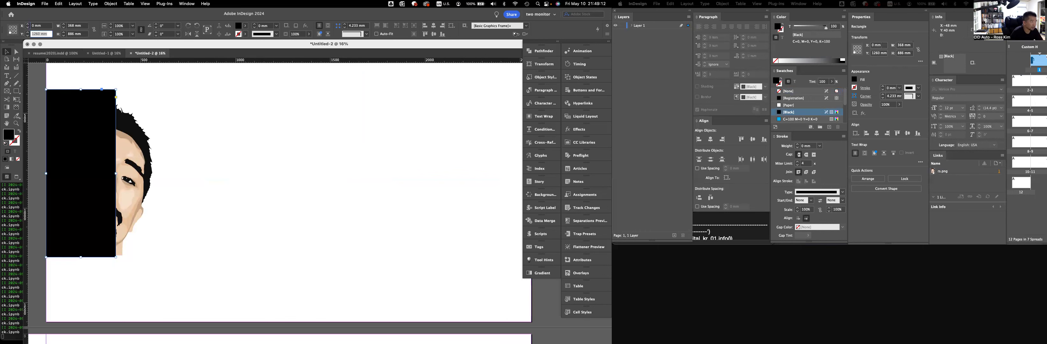
text(0)
key(Return)
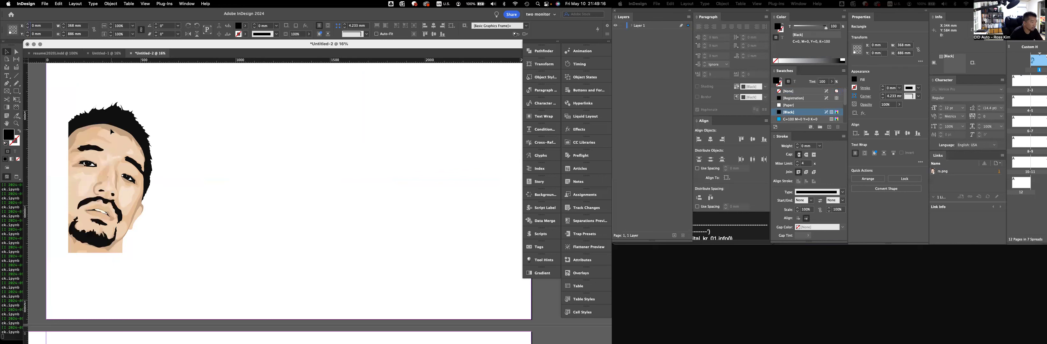
Move the black rectangle back onto the first page over the portrait, to about X 250 and Y 1050 mm.
scroll(110, 131, down, 5)
scroll(111, 132, up, 3)
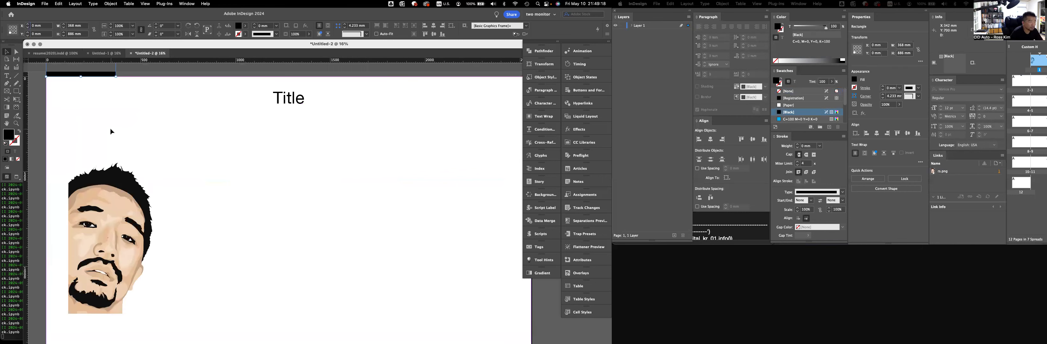
scroll(111, 131, up, 1)
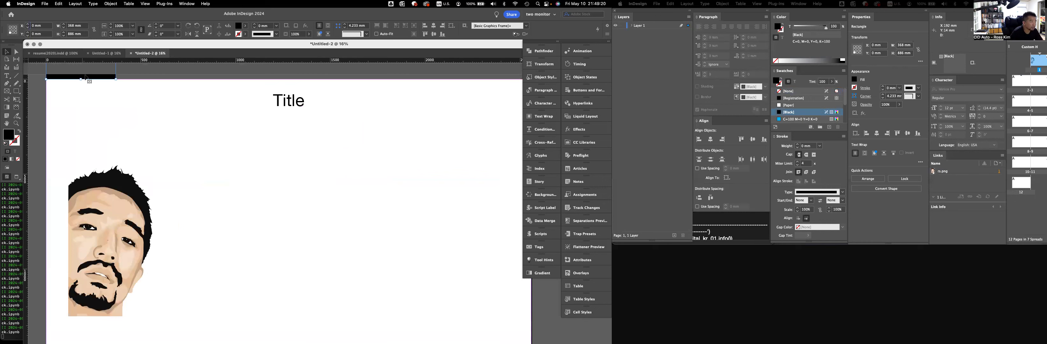
drag(85, 76, 133, 274)
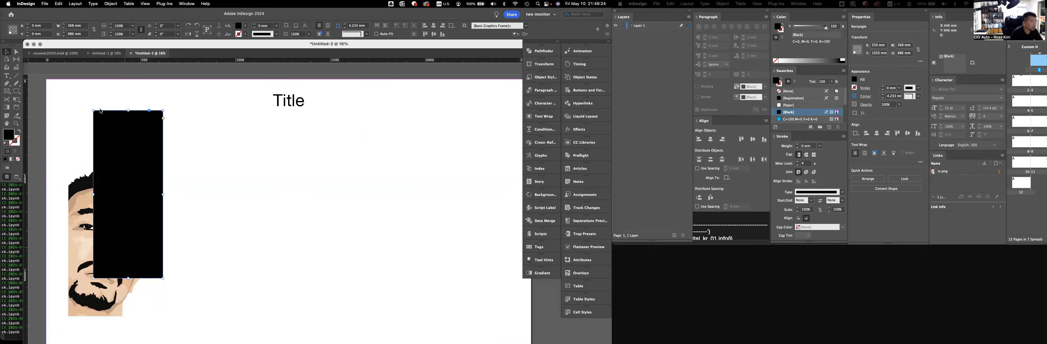
Align the black rectangle with the first page's lower-left corner and make its lower-left corner the reference point.
scroll(215, 113, down, 3)
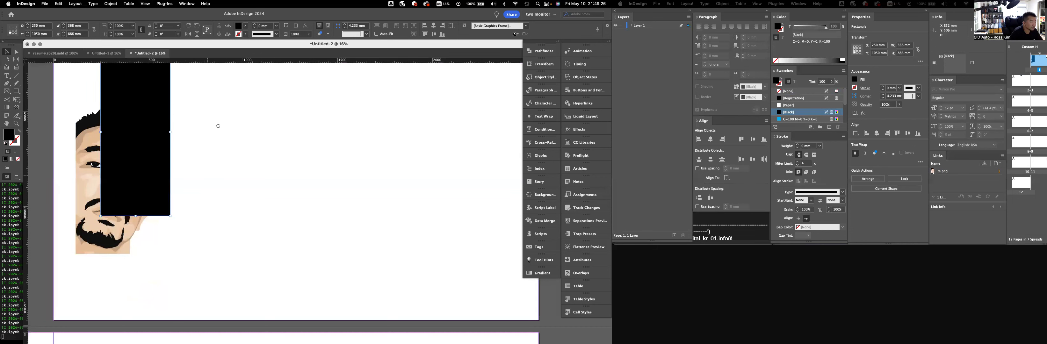
click(10, 27)
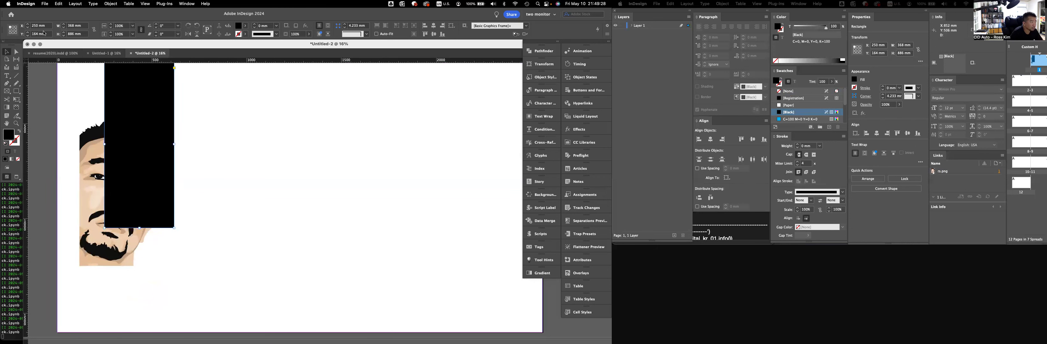
drag(112, 181, 87, 215)
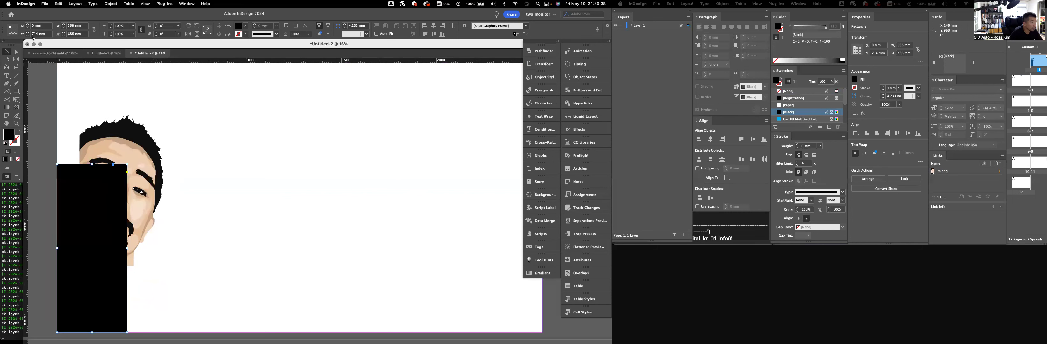
click(10, 33)
click(10, 30)
click(10, 27)
click(10, 33)
Set the black rectangle's width to 150 mm and its height to 1000 mm.
drag(127, 248, 104, 249)
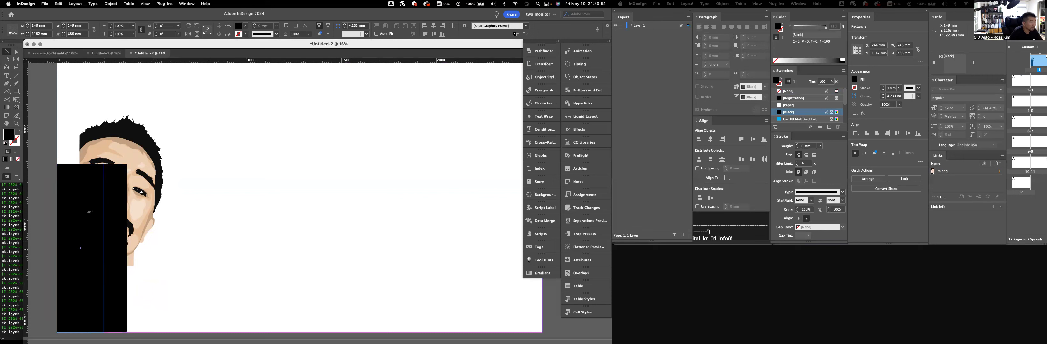
double_click(72, 26)
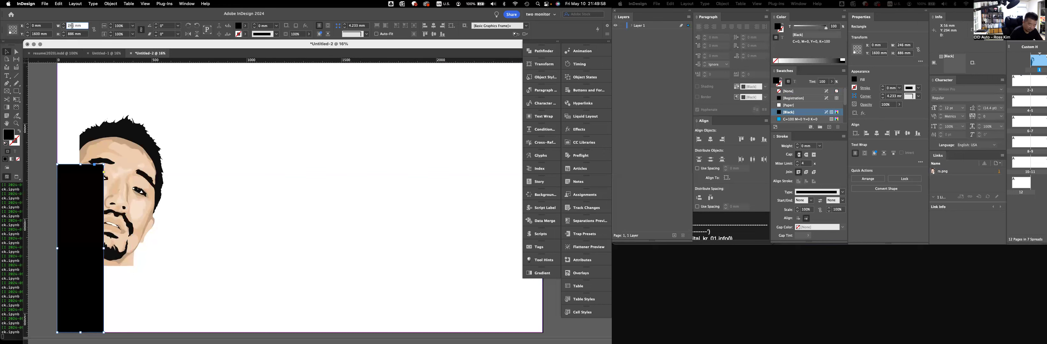
text(1850)
key(BackSpace)
key(BackSpace)
key(BackSpace)
key(BackSpace)
text(150)
key(Tab)
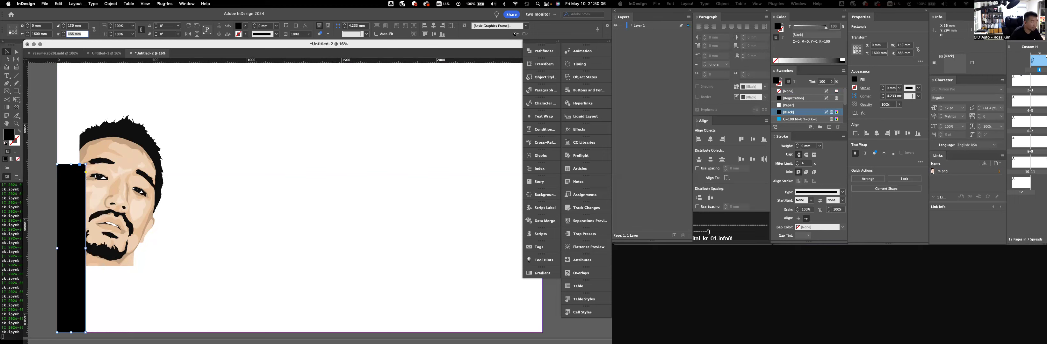
text(1000)
key(Return)
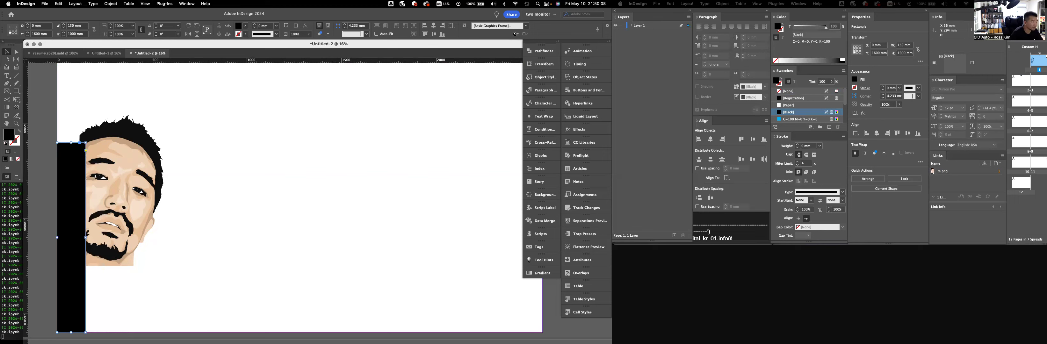
Delete the portrait from the first page.
click(109, 159)
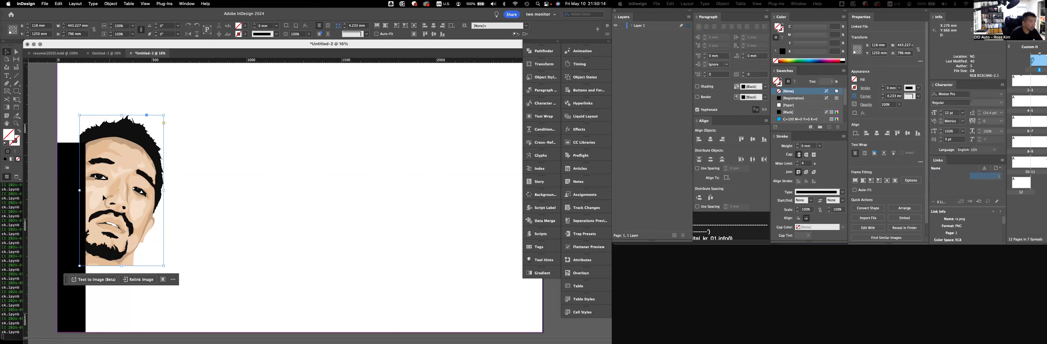
key(Delete)
click(238, 184)
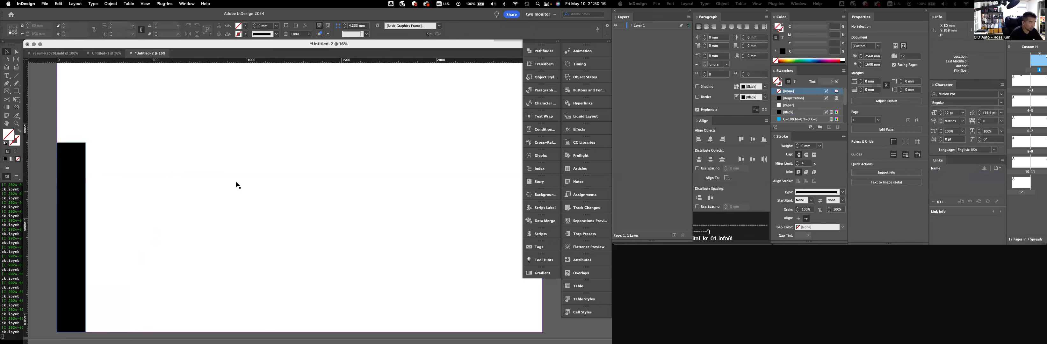
click(81, 203)
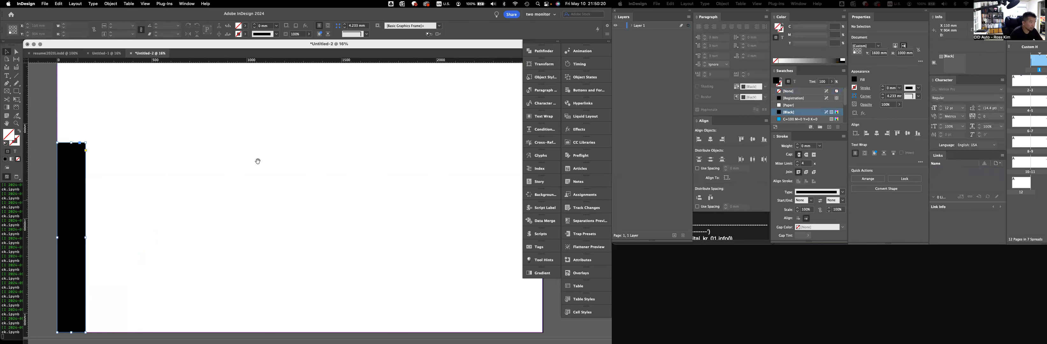
drag(217, 239, 237, 211)
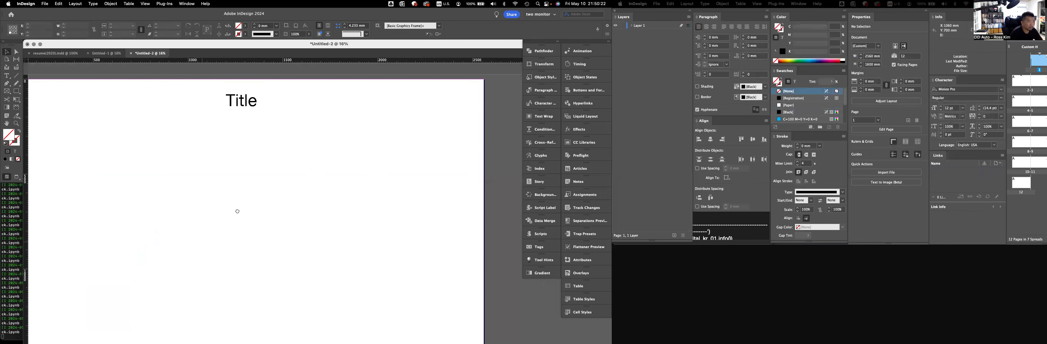
scroll(233, 199, left, 2)
scroll(209, 208, down, 1)
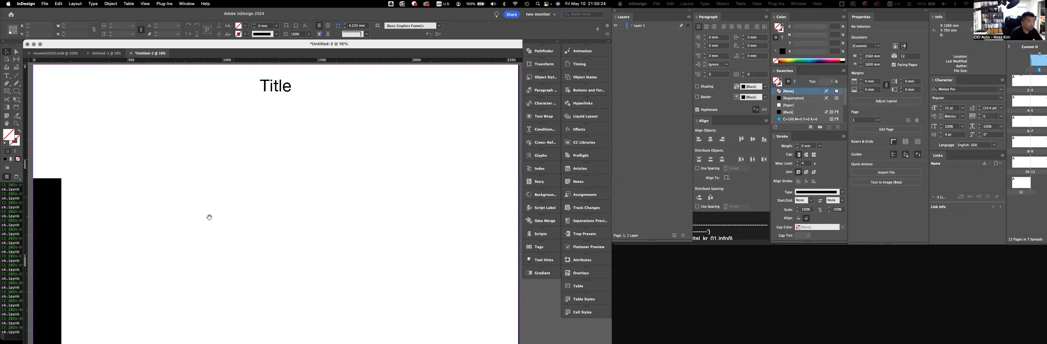
scroll(209, 205, down, 1)
scroll(212, 193, down, 1)
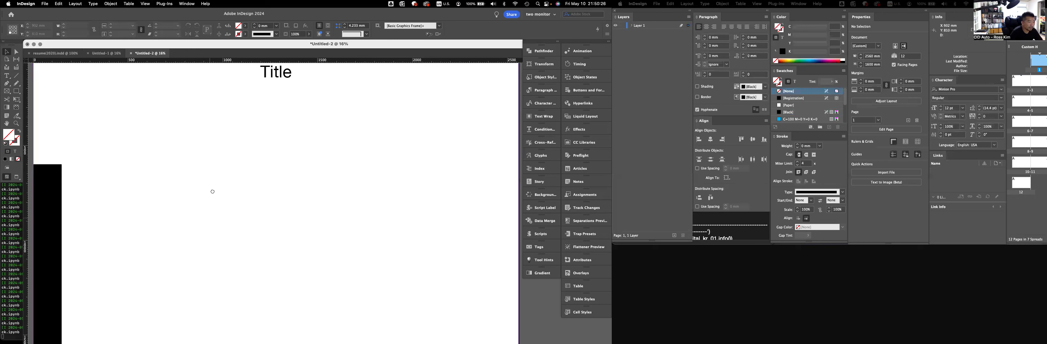
scroll(213, 183, down, 3)
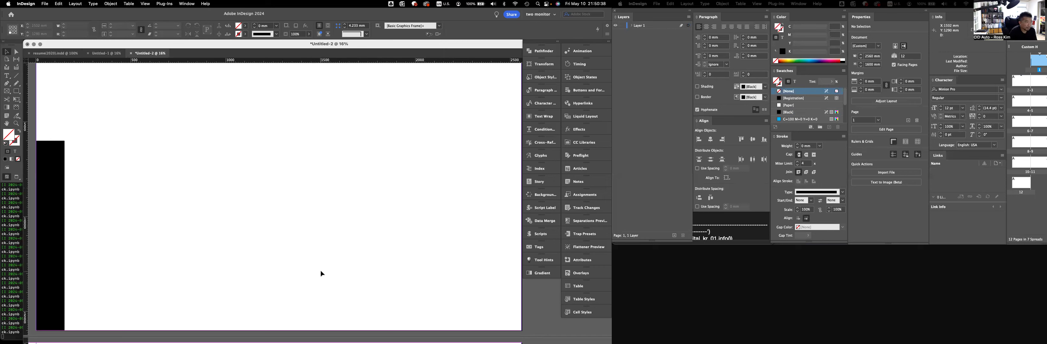
scroll(229, 247, up, 1)
click(60, 211)
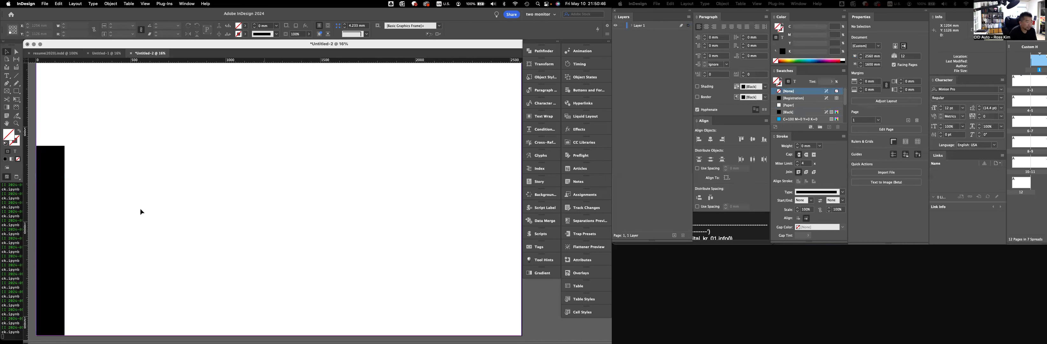
scroll(153, 224, up, 1)
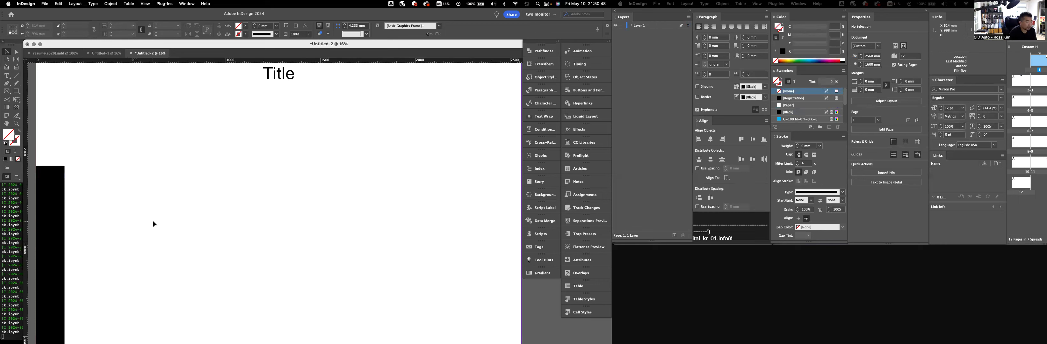
scroll(157, 224, down, 1)
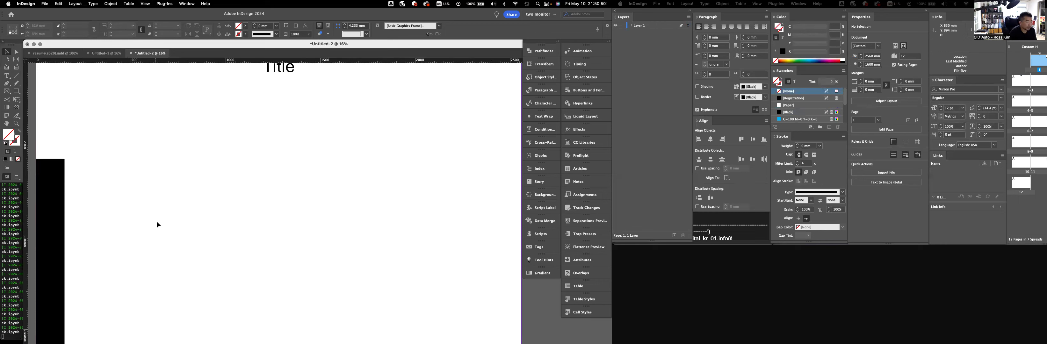
scroll(158, 225, down, 2)
scroll(158, 224, up, 1)
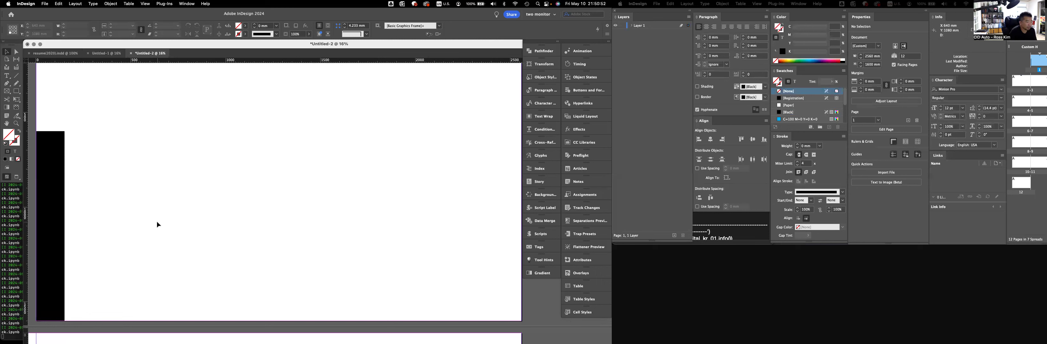
scroll(158, 225, up, 1)
scroll(158, 224, up, 1)
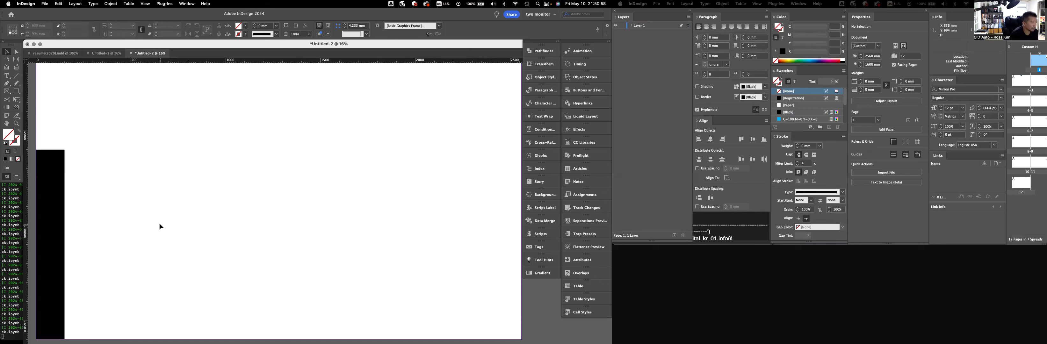
Duplicate the black rectangle, place the copy flush against its right side, and stretch the copy upward to about 1250 mm high.
click(51, 225)
key(super+c)
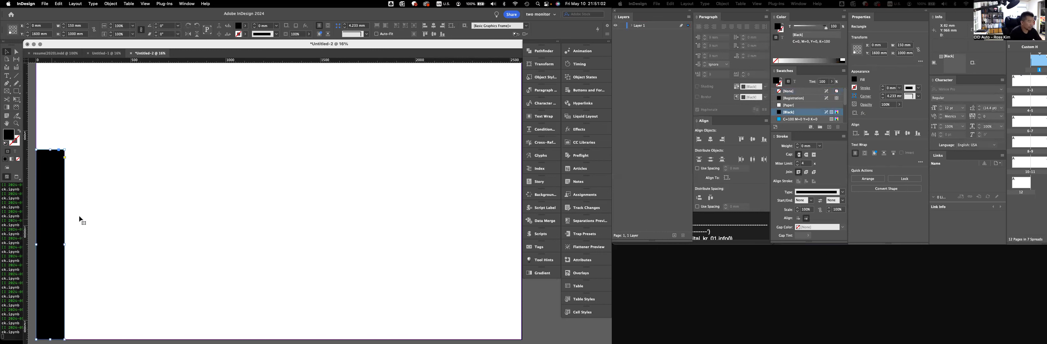
key(super+v)
drag(138, 215, 77, 201)
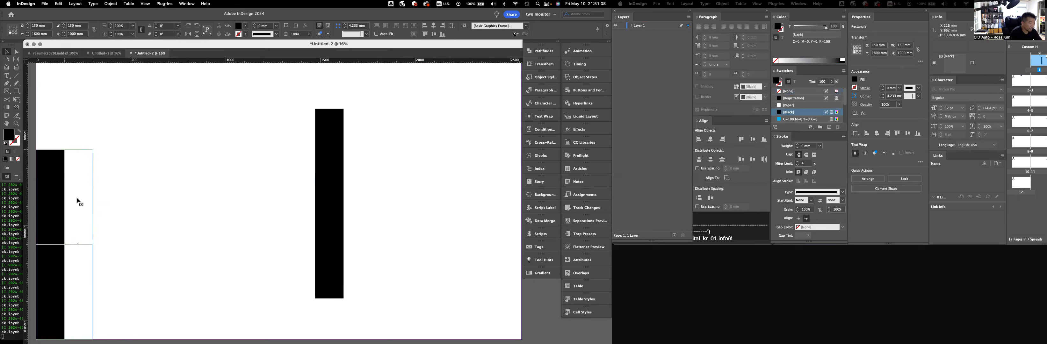
drag(79, 150, 81, 102)
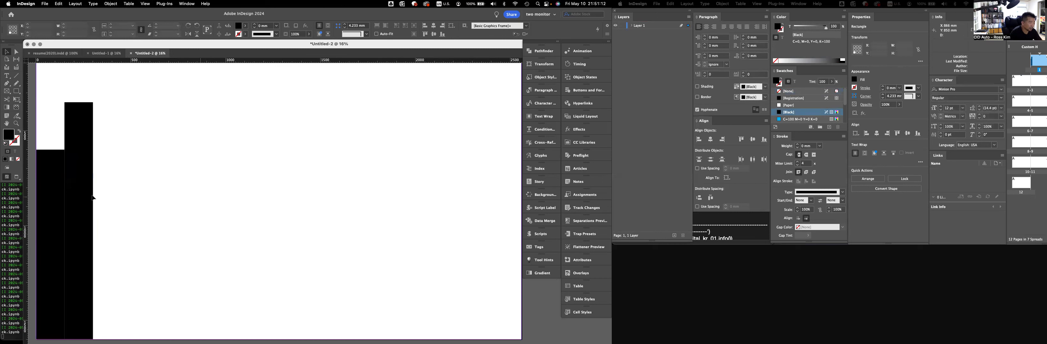
click(310, 212)
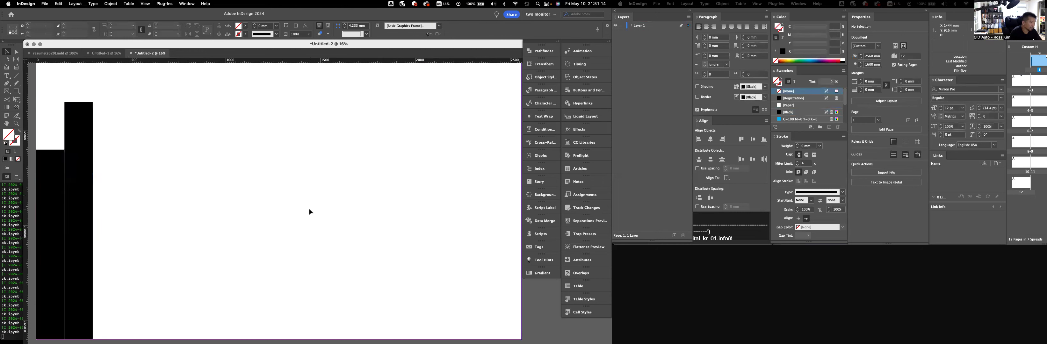
Duplicate the taller bar, place the copy flush against its right side, and shorten the copy from the top to about 738 mm high.
click(94, 202)
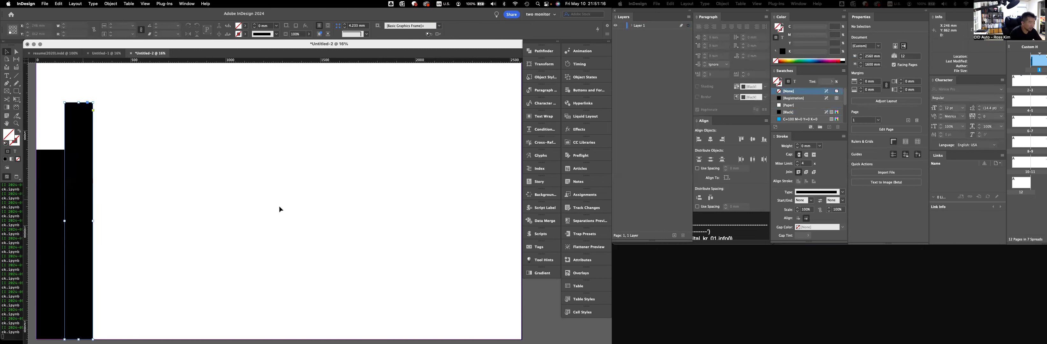
key(super+v)
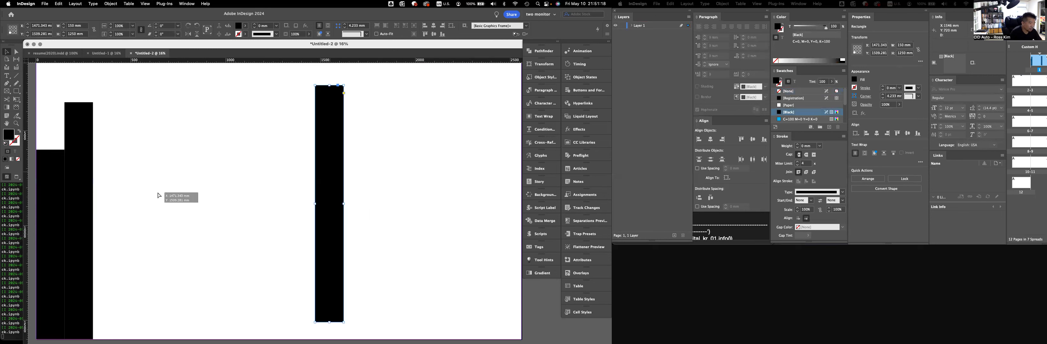
drag(156, 193, 111, 179)
drag(107, 103, 109, 199)
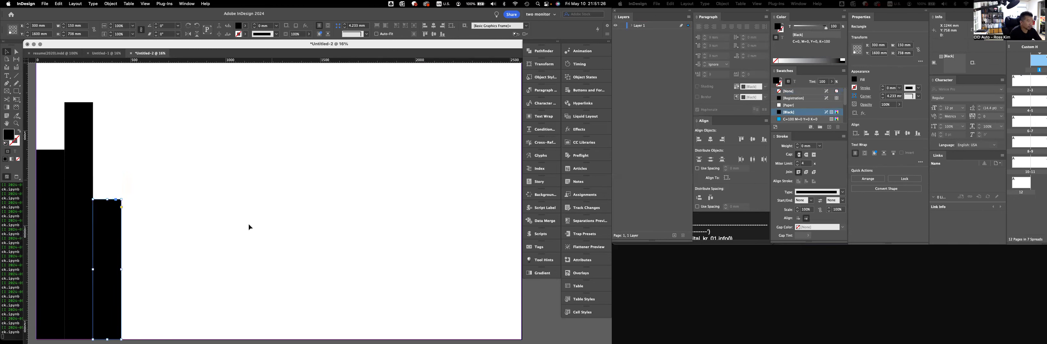
click(132, 147)
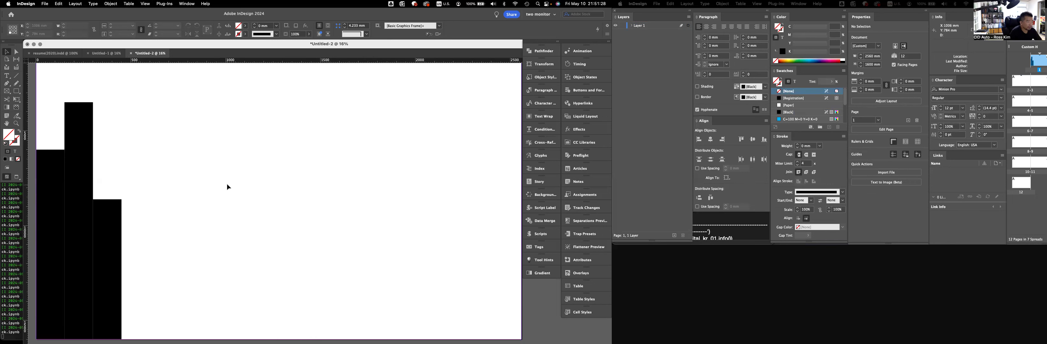
Move the three black bars together up and inward from the page corner, to about X 110 and Y 1522 mm.
scroll(229, 186, up, 2)
scroll(225, 186, down, 5)
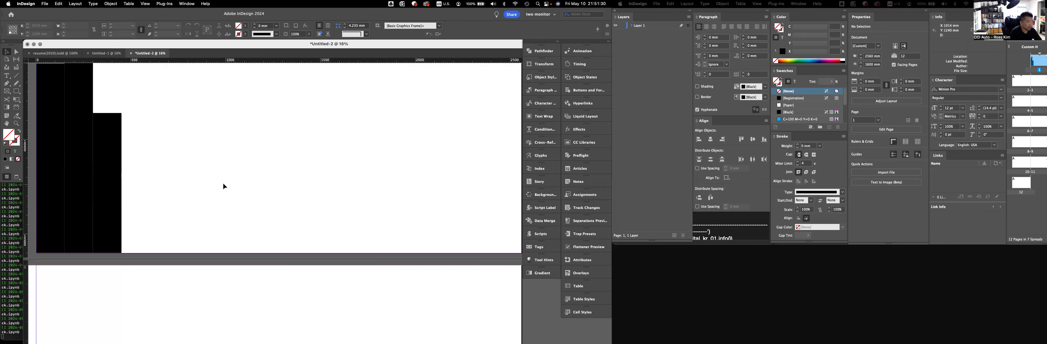
scroll(223, 187, up, 3)
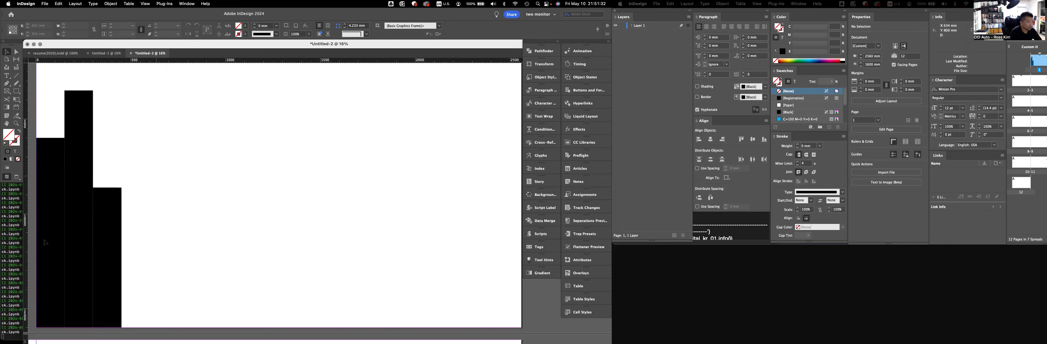
drag(164, 174, 76, 225)
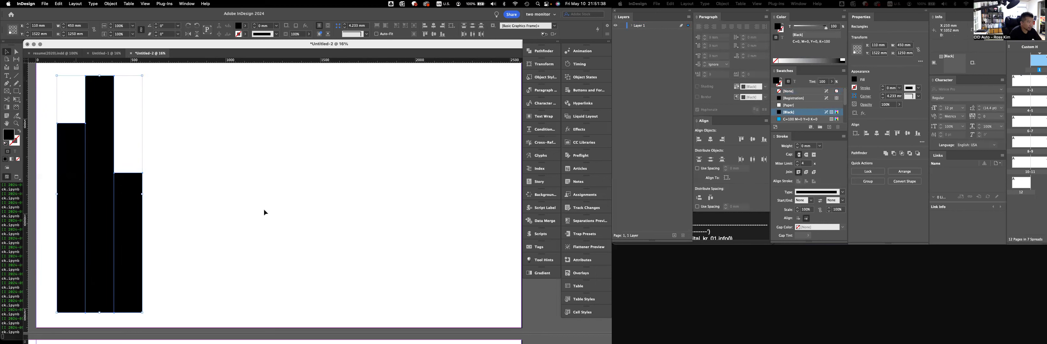
click(38, 123)
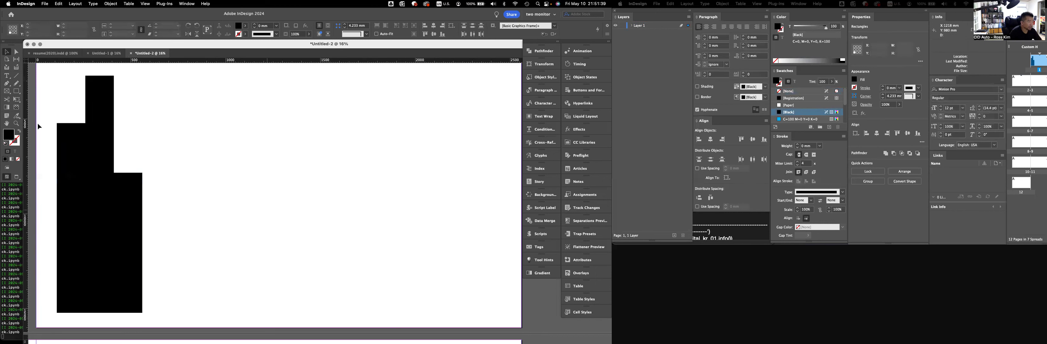
Create a text frame of about 1148 by 414 mm to the right of the bars and enter "x axis" in it.
click(8, 76)
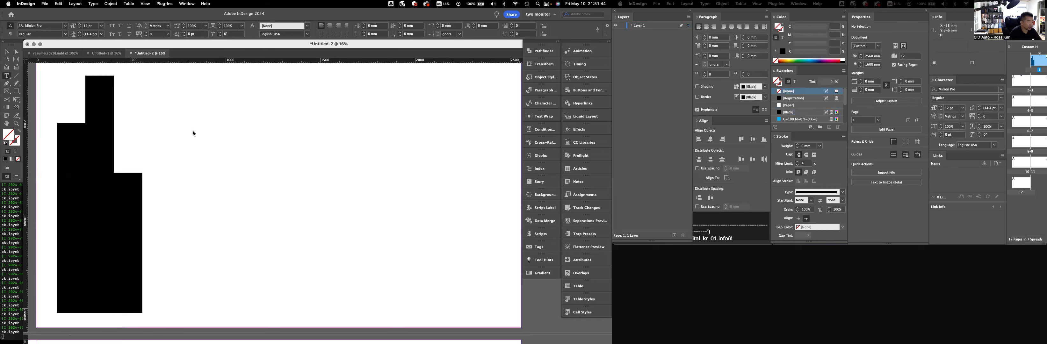
drag(218, 127, 438, 206)
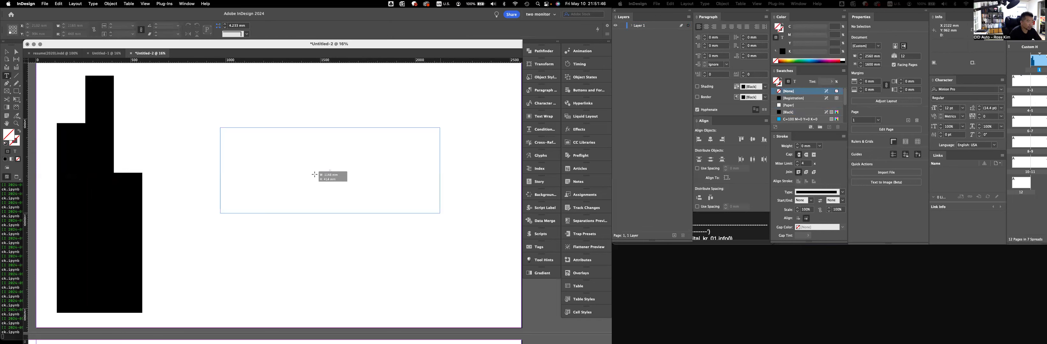
key(super+z)
click(274, 147)
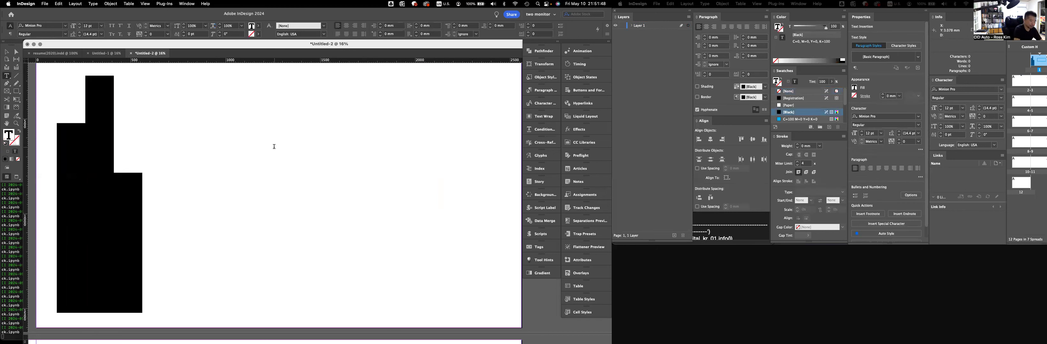
text(I have)
Set the font of the "x axis" text to Helvetica Neue.
key(super+a)
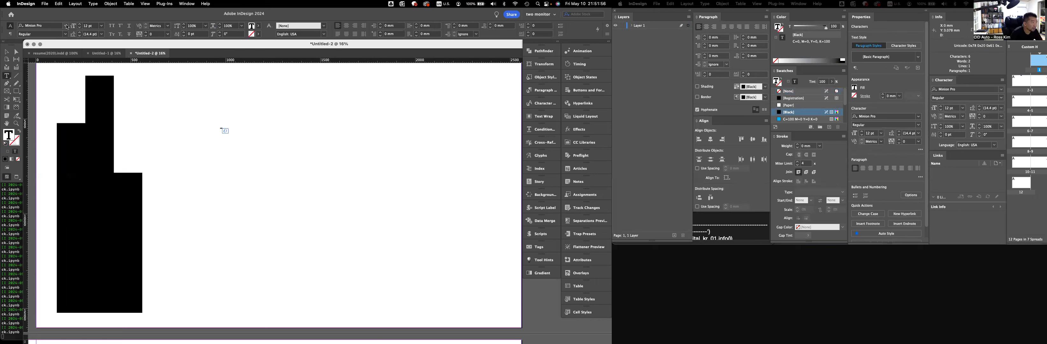
click(67, 27)
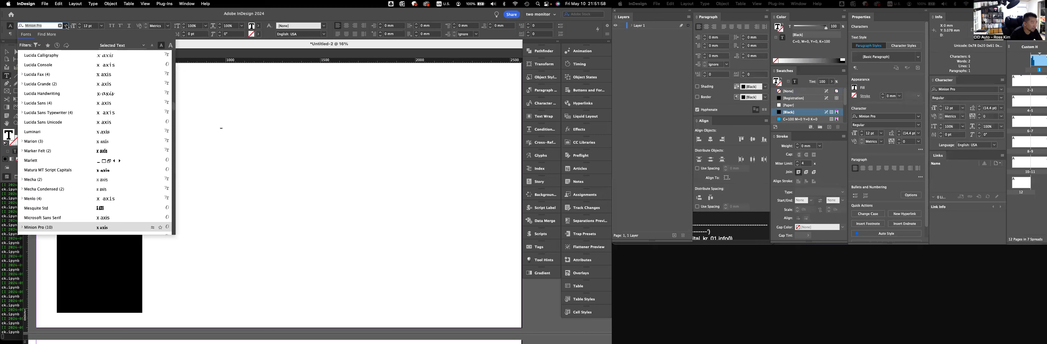
click(84, 95)
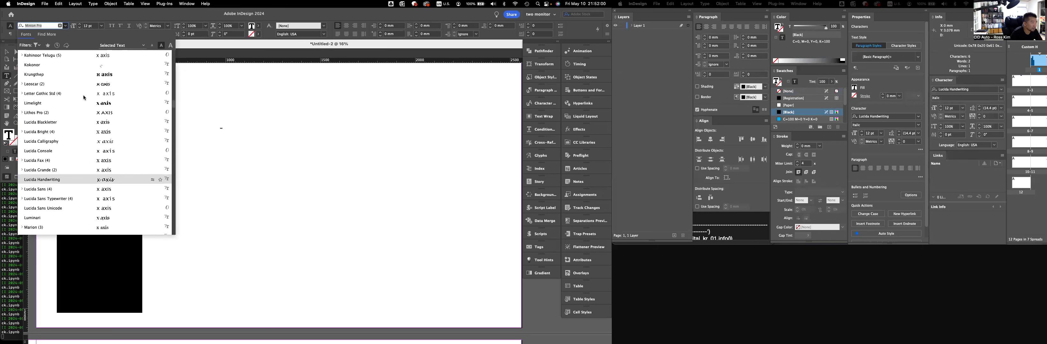
scroll(85, 97, up, 4)
scroll(86, 97, up, 10)
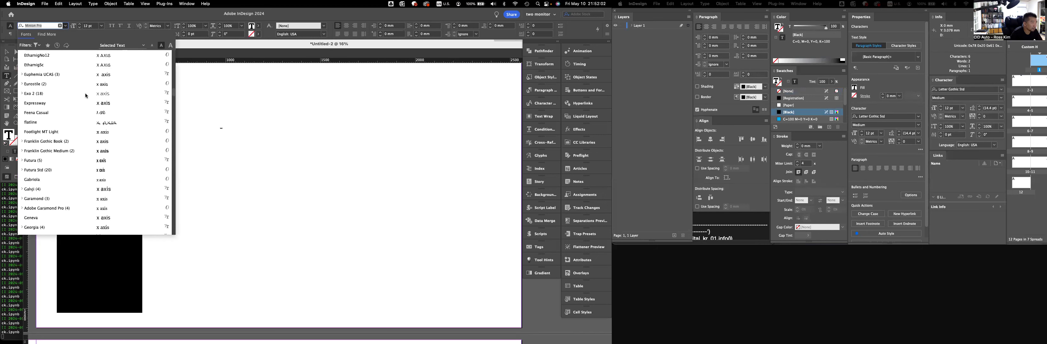
scroll(87, 96, up, 10)
scroll(89, 87, up, 5)
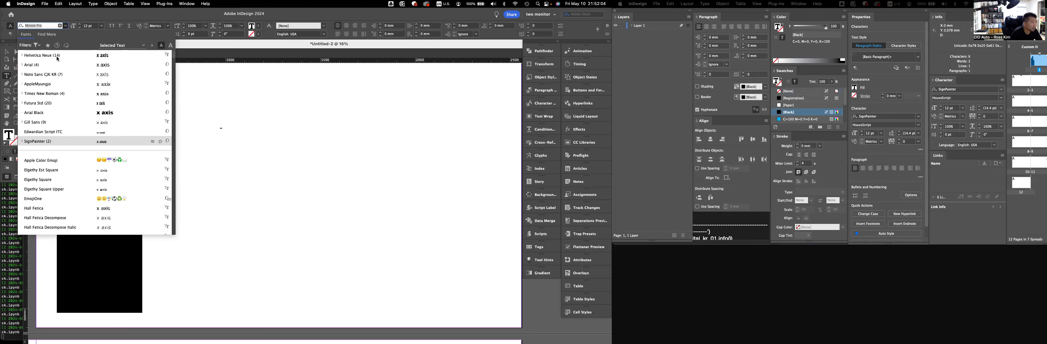
click(104, 55)
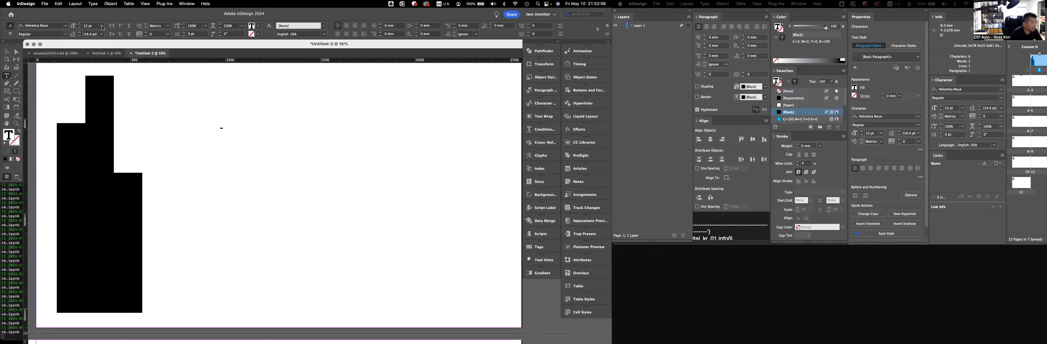
Set the size of the "x axis" text to 72 pt.
click(102, 25)
click(96, 127)
click(260, 134)
key(Escape)
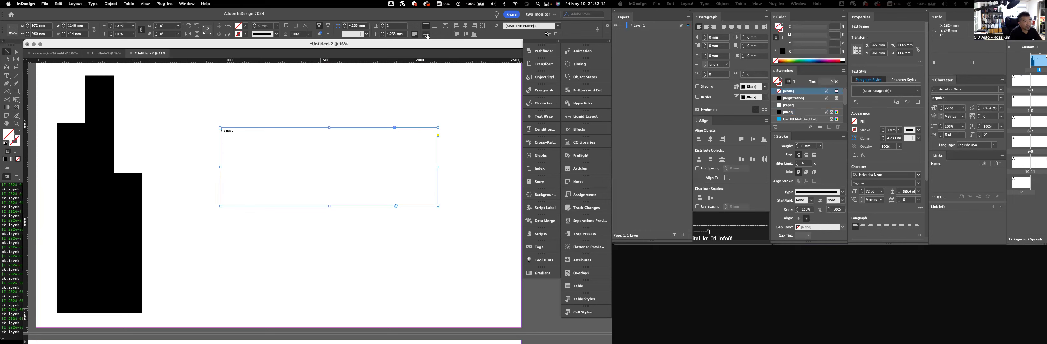
Centre the "x axis" text vertically and horizontally within its frame.
click(427, 35)
double_click(270, 163)
key(super+a)
click(347, 34)
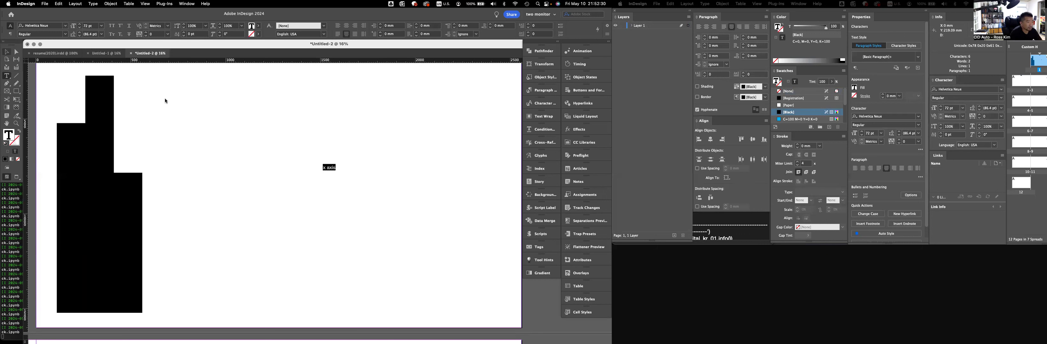
Duplicate the "x axis" frame below the original and change the copy's text to "y axis".
key(Escape)
scroll(372, 134, down, 3)
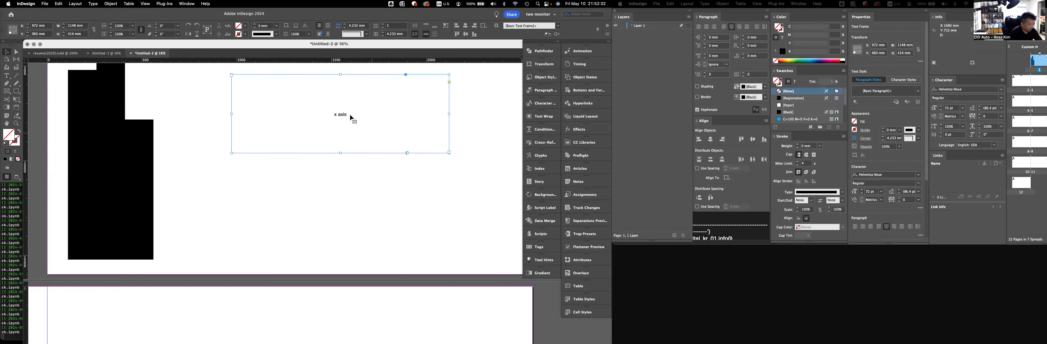
drag(320, 118, 308, 176)
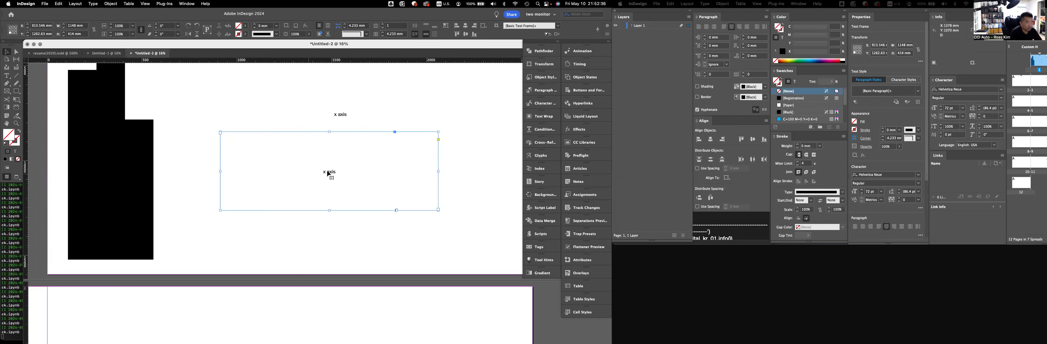
double_click(325, 172)
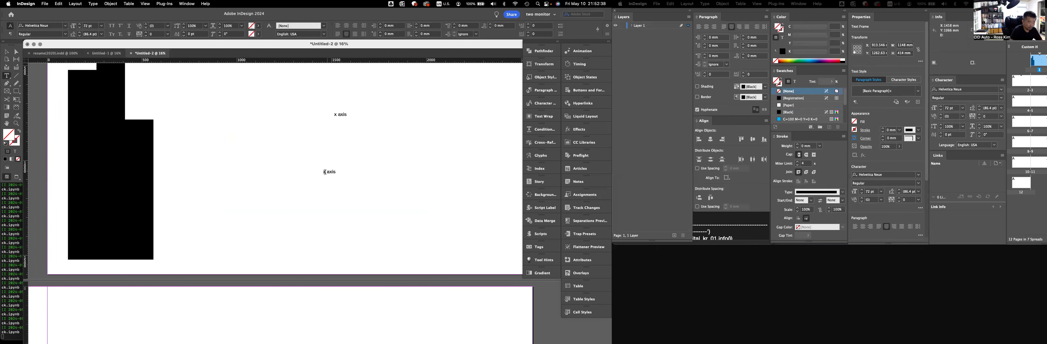
key(BackSpace)
text(y)
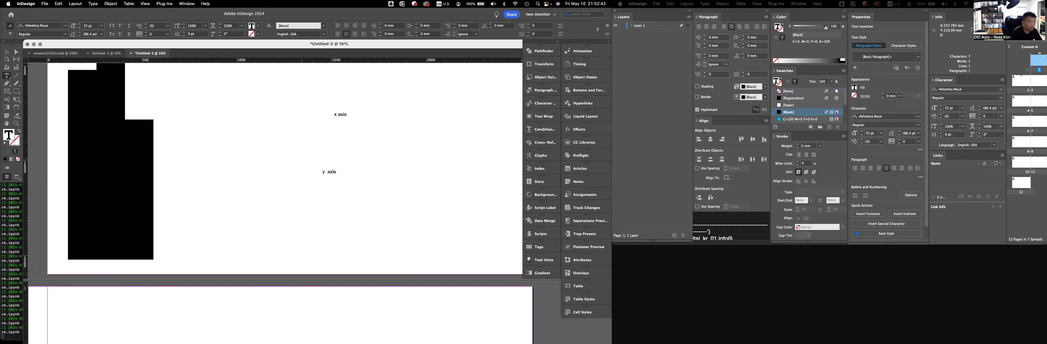
key(BackSpace)
Place the "x axis" frame along the page's bottom edge, spanning the full 2560 mm width and about 78 mm high below the bars.
click(6, 52)
click(269, 178)
scroll(270, 177, up, 3)
click(342, 168)
drag(342, 172, 159, 294)
drag(265, 290, 532, 298)
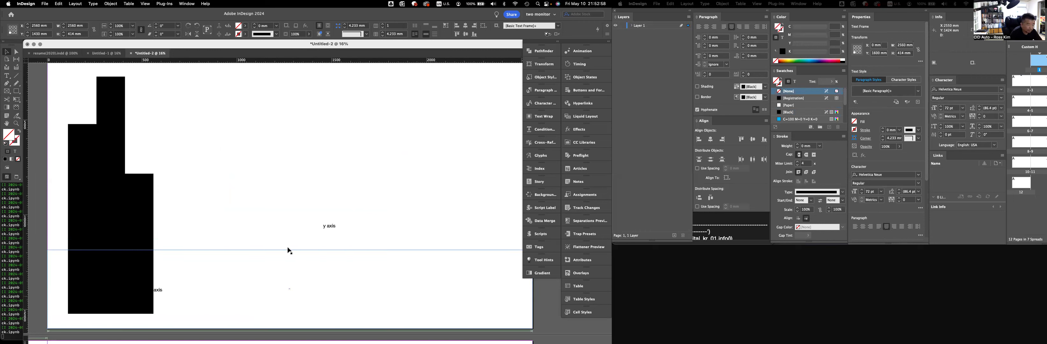
drag(290, 250, 290, 314)
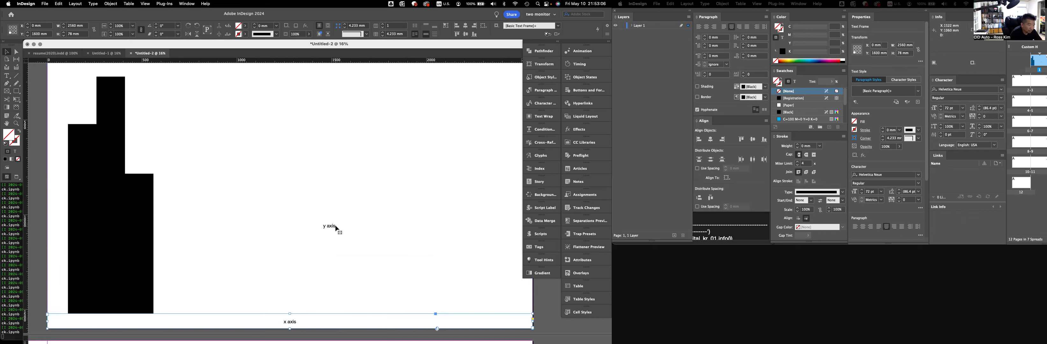
Resize the "y axis" text frame to about 1138 by 135 mm.
click(336, 230)
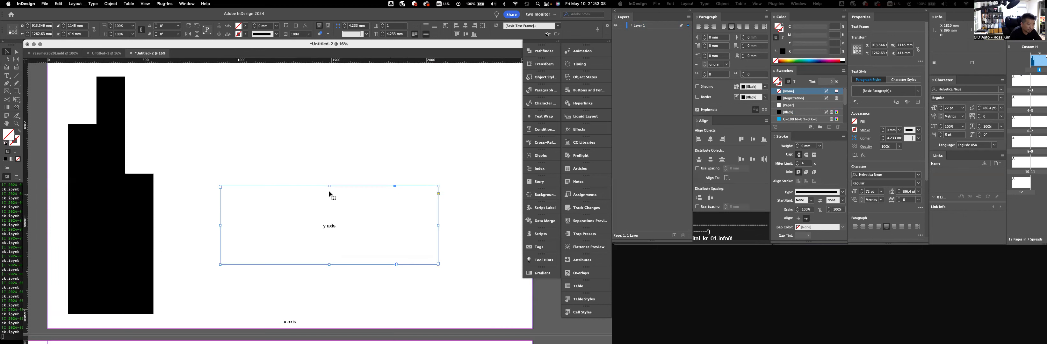
drag(330, 186, 331, 234)
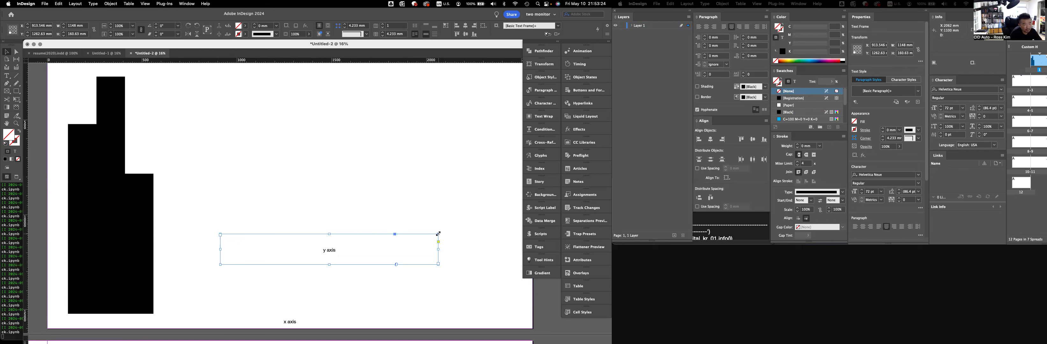
mouse_move(438, 234)
mouse_down()
mouse_move(476, 211)
mouse_move(475, 222)
mouse_move(419, 243)
mouse_move(475, 214)
mouse_move(436, 239)
mouse_up()
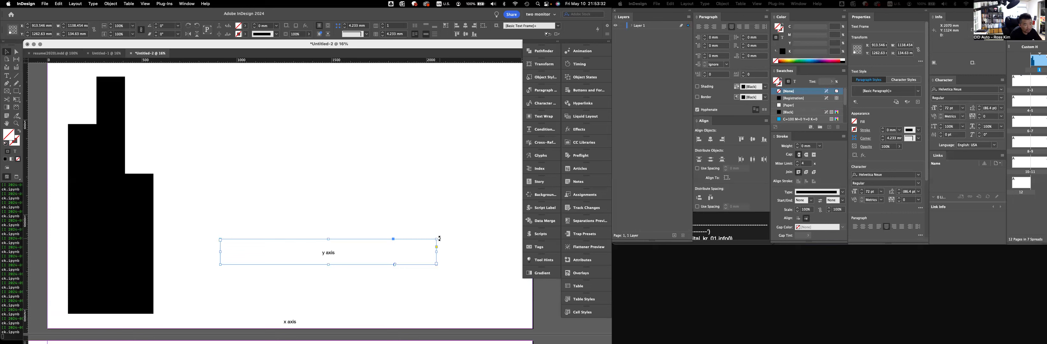
drag(312, 147, 308, 152)
drag(414, 178, 442, 241)
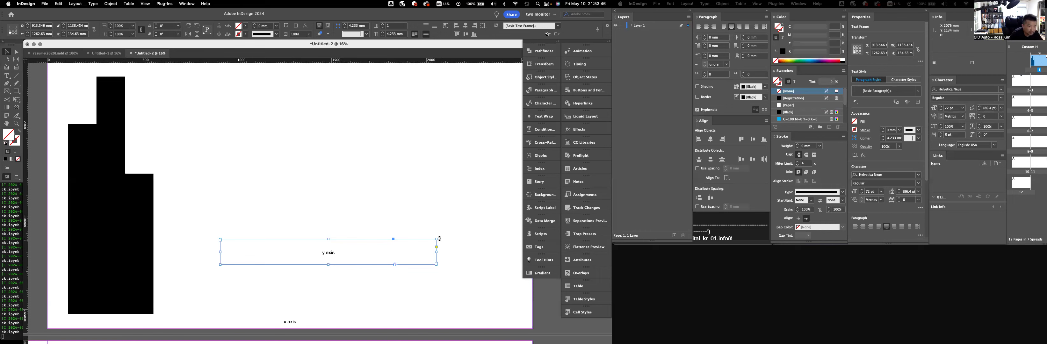
Rotate the "y axis" frame 90° and move it to the page's top-left corner.
drag(437, 225, 317, 185)
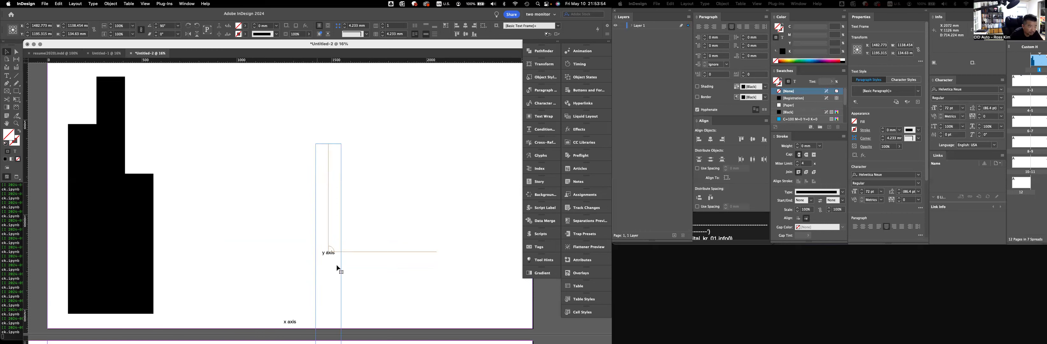
drag(326, 249, 92, 184)
scroll(93, 189, up, 3)
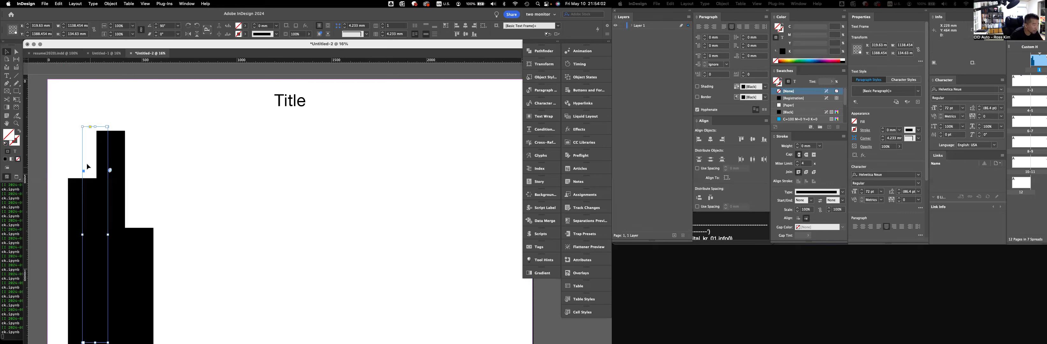
drag(88, 167, 57, 128)
Extend the "y axis" frame down to the page's bottom edge and narrow it to the gap beside the first bar.
scroll(109, 212, down, 1)
scroll(43, 226, down, 5)
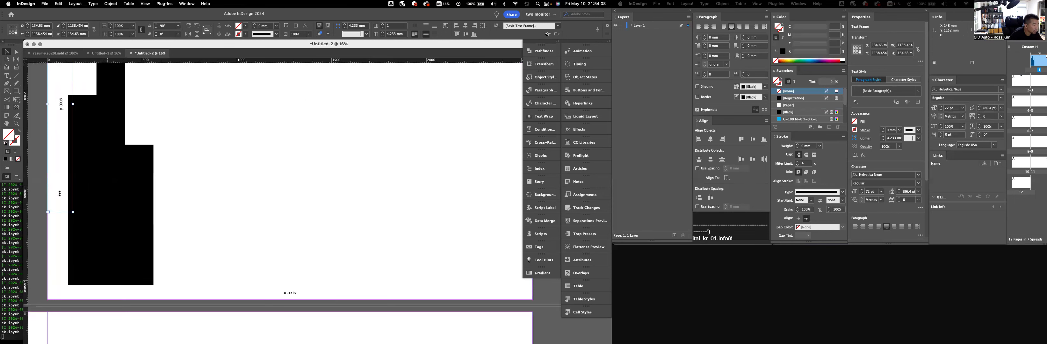
scroll(60, 194, down, 1)
drag(60, 194, 65, 281)
drag(73, 129, 66, 133)
click(295, 178)
Duplicate the three black bars twice to the right, placing each set flush against the previous one.
scroll(296, 178, up, 4)
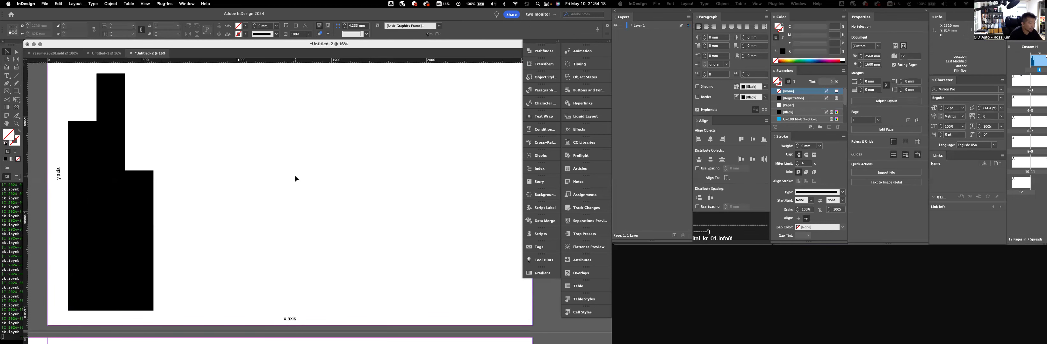
scroll(296, 179, up, 2)
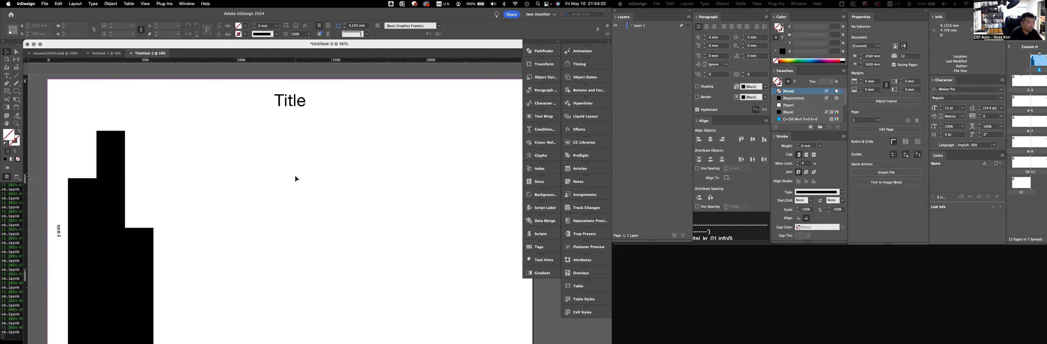
scroll(295, 178, down, 2)
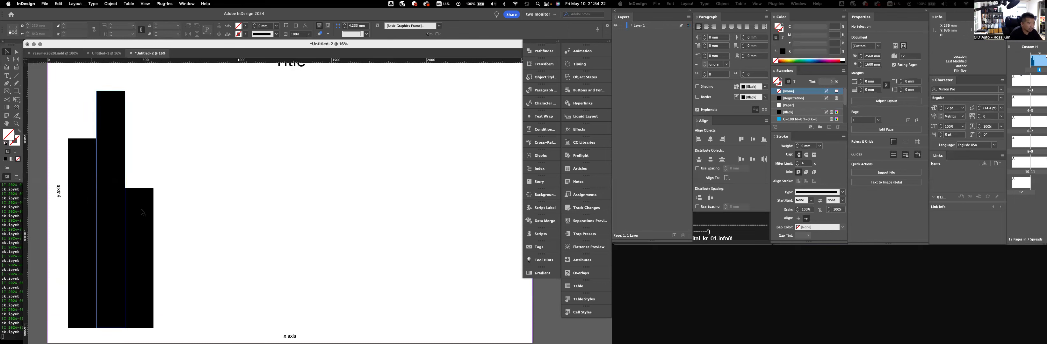
drag(88, 232, 166, 227)
key(super+c)
key(super+v)
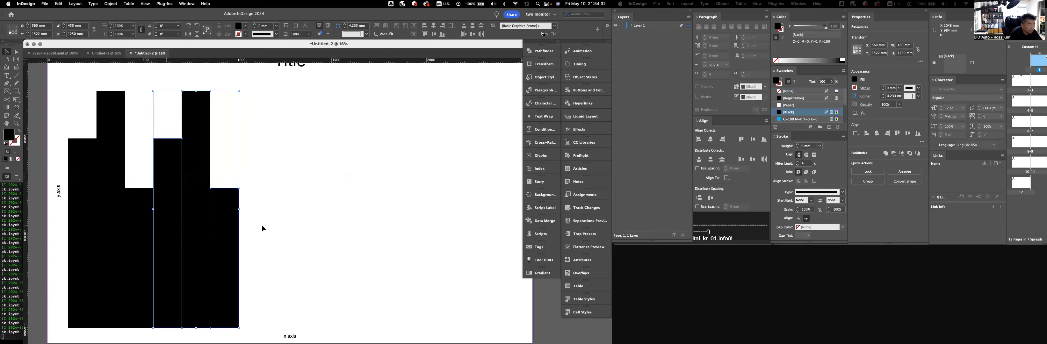
key(super+v)
drag(258, 228, 245, 233)
Select the six duplicated bars and place a copy of them flush against the last bar.
shift+click(216, 217)
shift+click(196, 218)
shift+click(164, 220)
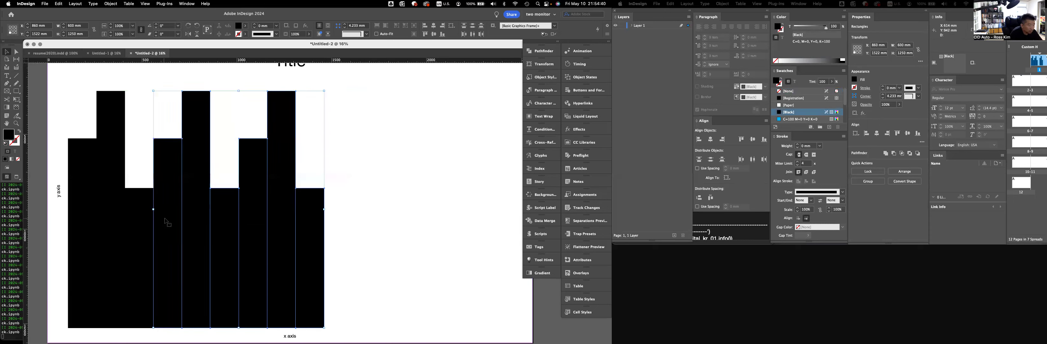
drag(269, 224, 367, 230)
drag(346, 223, 342, 225)
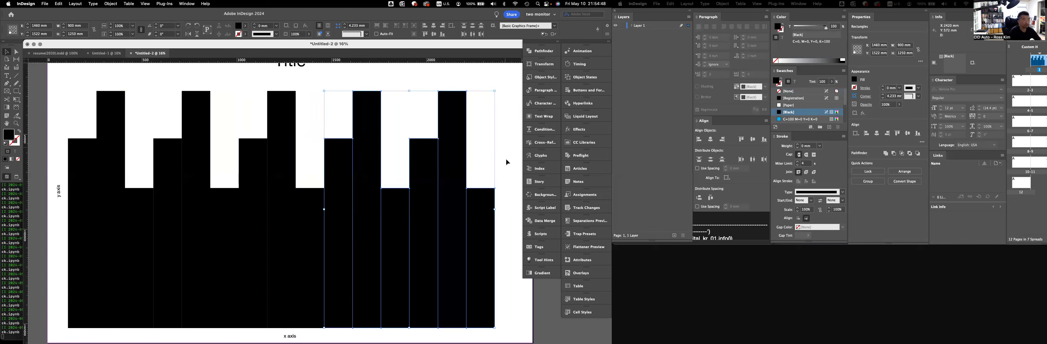
click(503, 183)
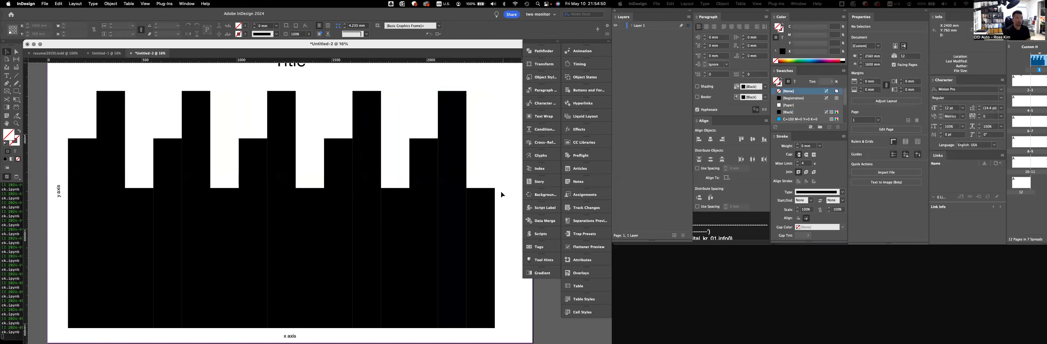
Check the extended bar chart from the page title down to the "x axis" label.
scroll(501, 192, up, 3)
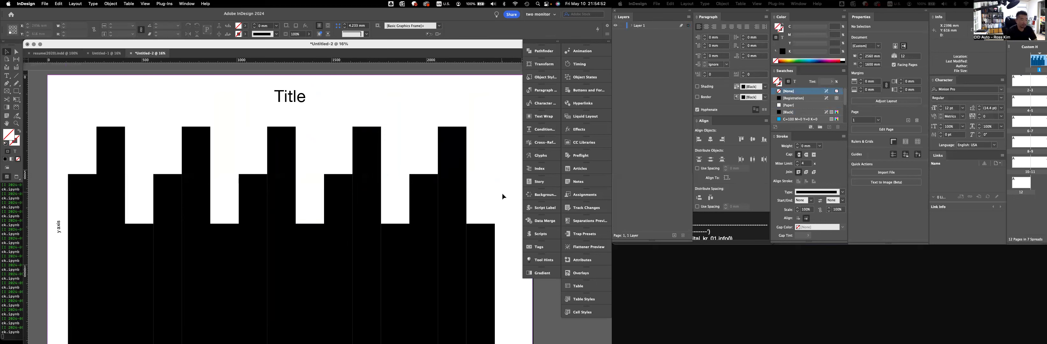
scroll(511, 188, down, 1)
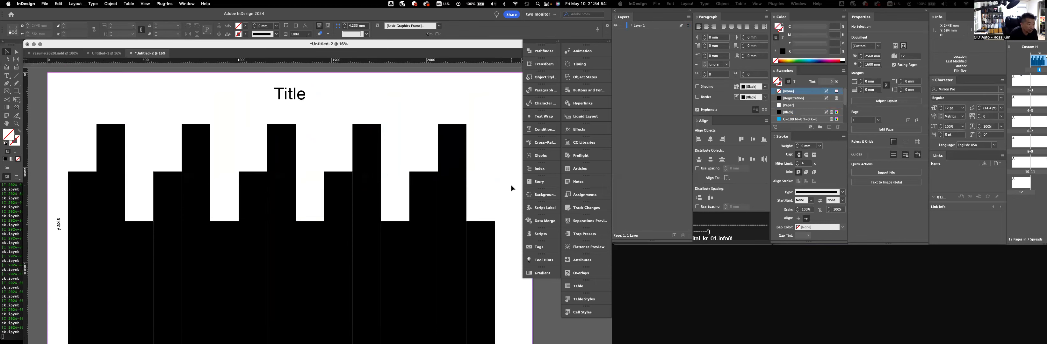
scroll(512, 188, down, 5)
scroll(511, 188, up, 1)
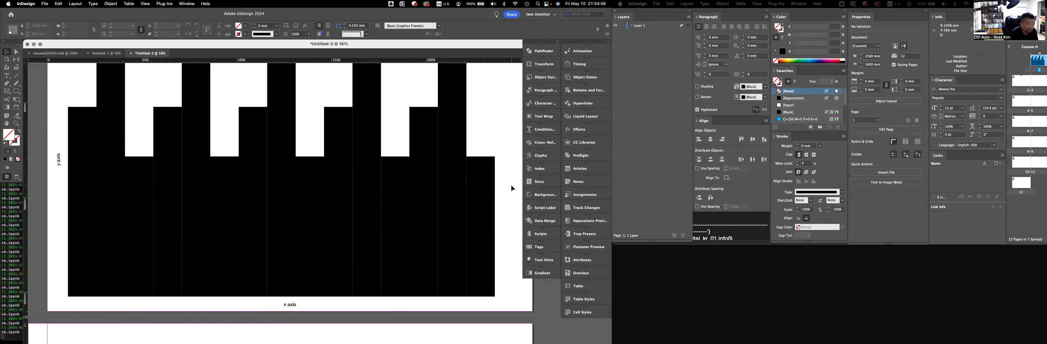
scroll(512, 188, up, 2)
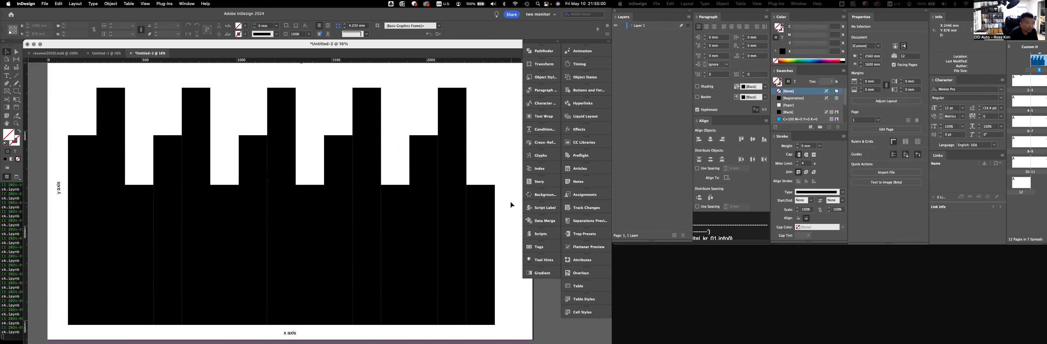
scroll(511, 202, up, 1)
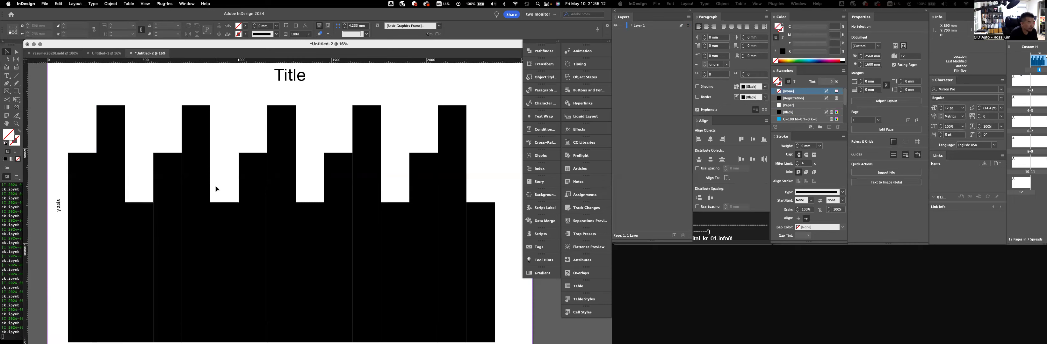
scroll(216, 188, down, 3)
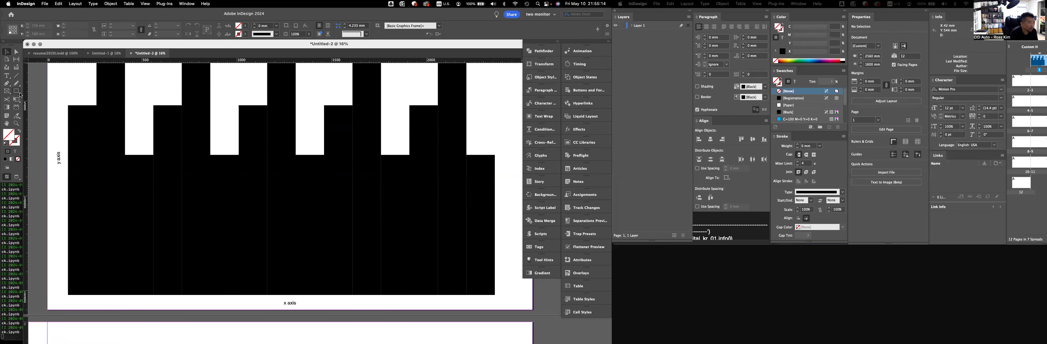
click(20, 94)
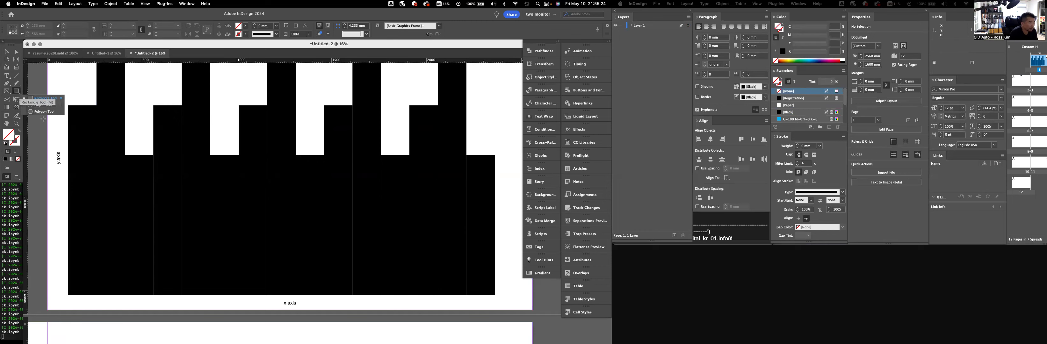
click(40, 158)
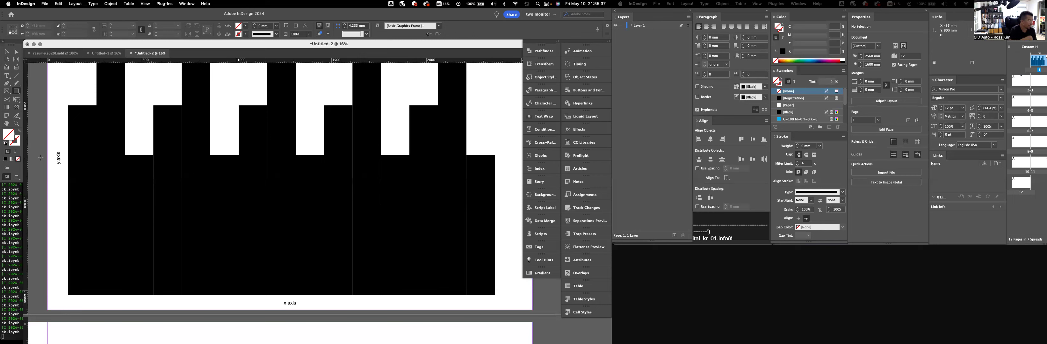
scroll(305, 184, up, 3)
scroll(308, 186, up, 2)
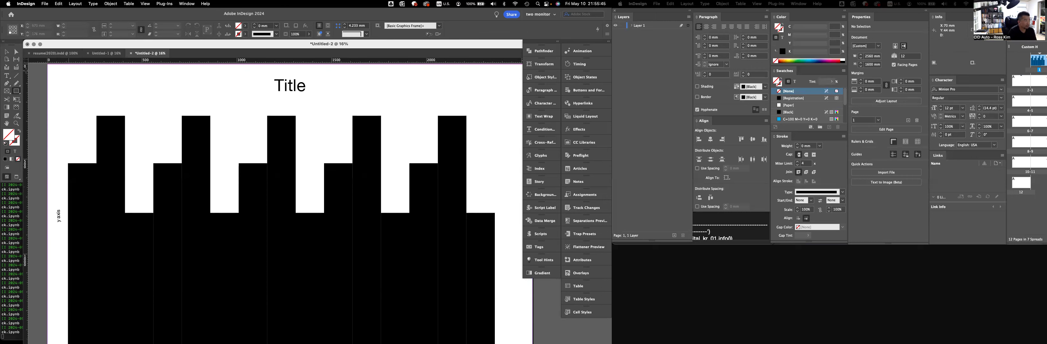
click(7, 52)
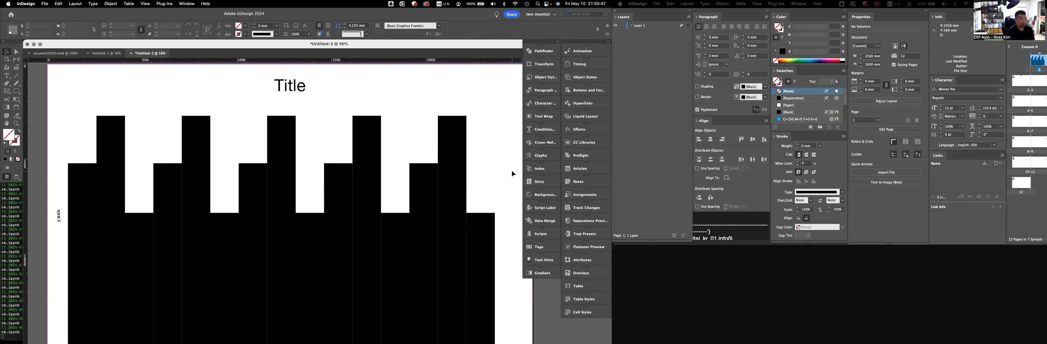
Examine the layout of the whole chart page and its spacing against the page below.
scroll(512, 171, down, 1)
scroll(512, 173, down, 2)
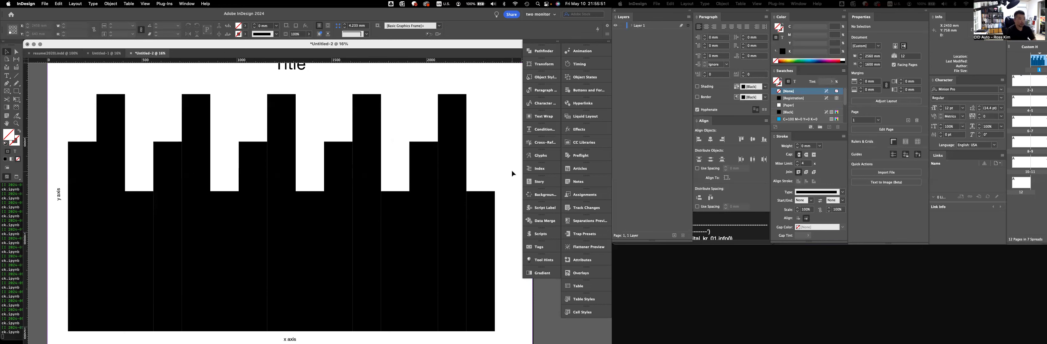
scroll(512, 173, down, 3)
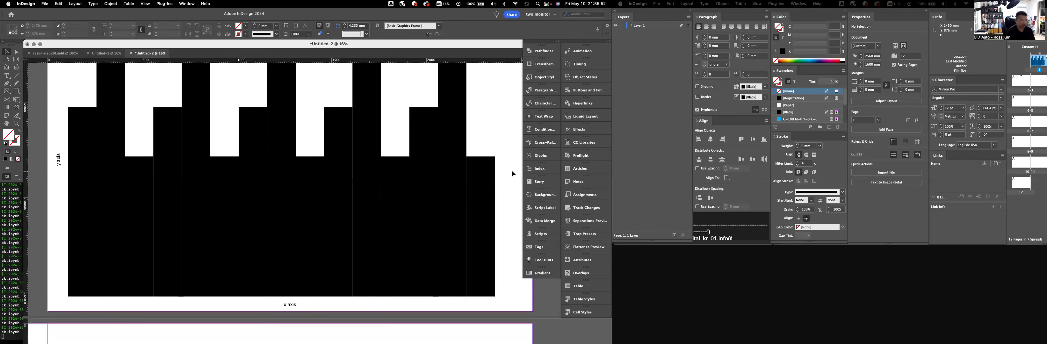
scroll(512, 174, up, 4)
scroll(512, 174, down, 1)
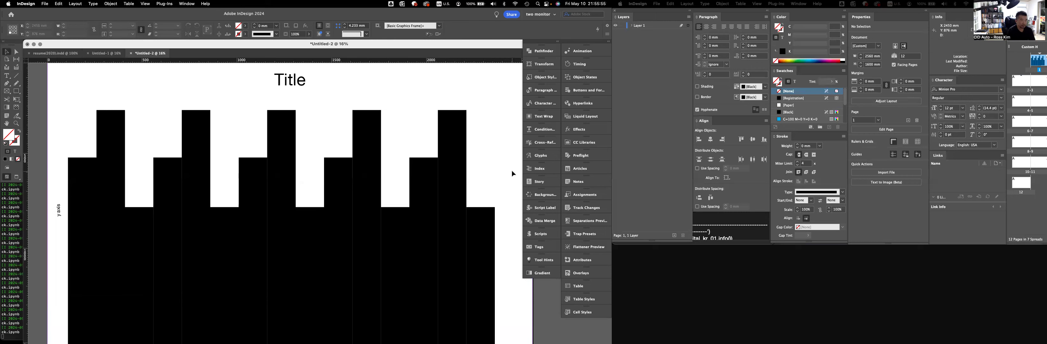
scroll(512, 174, down, 1)
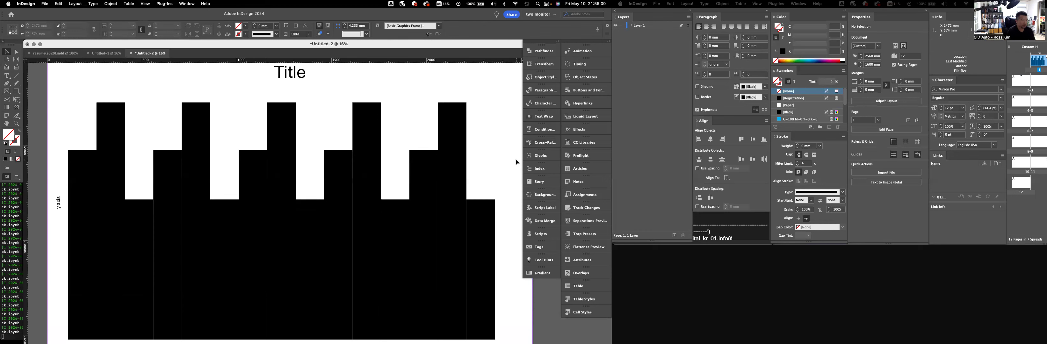
scroll(496, 154, down, 1)
scroll(497, 153, down, 5)
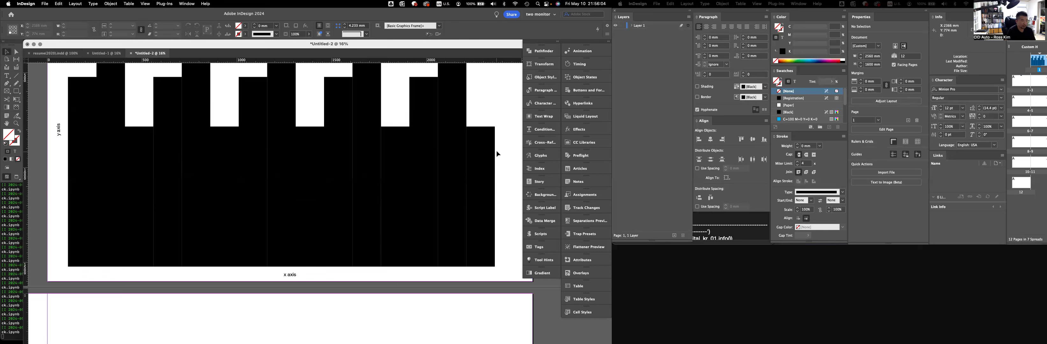
scroll(497, 153, down, 2)
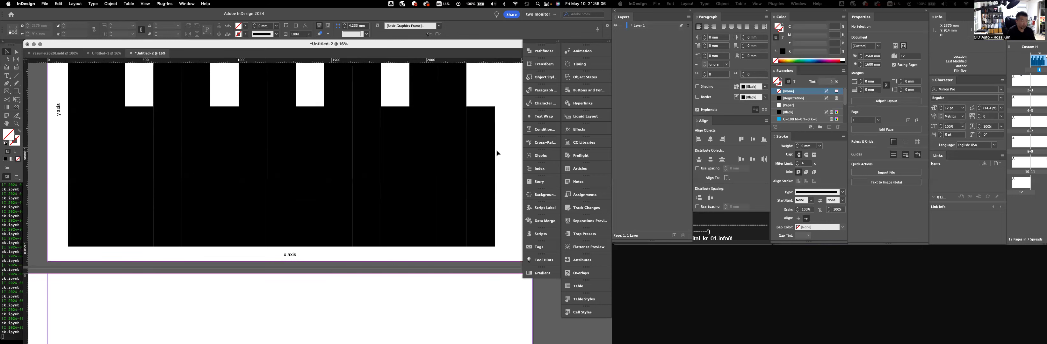
scroll(497, 153, down, 8)
scroll(496, 153, up, 15)
scroll(497, 153, down, 1)
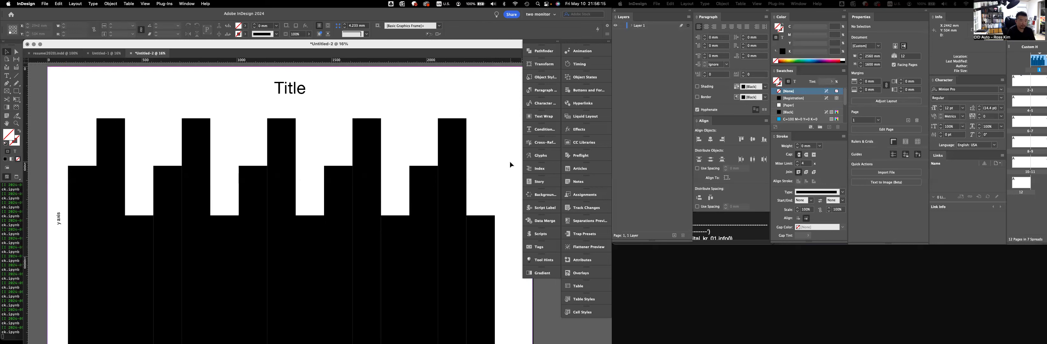
scroll(511, 164, down, 1)
scroll(511, 165, down, 1)
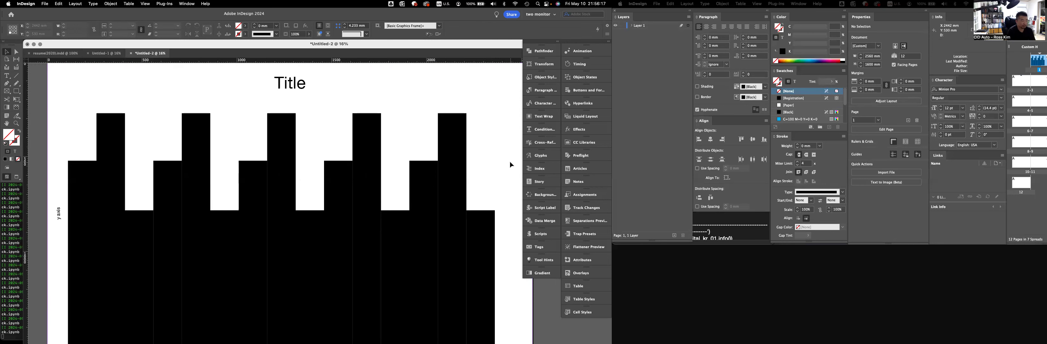